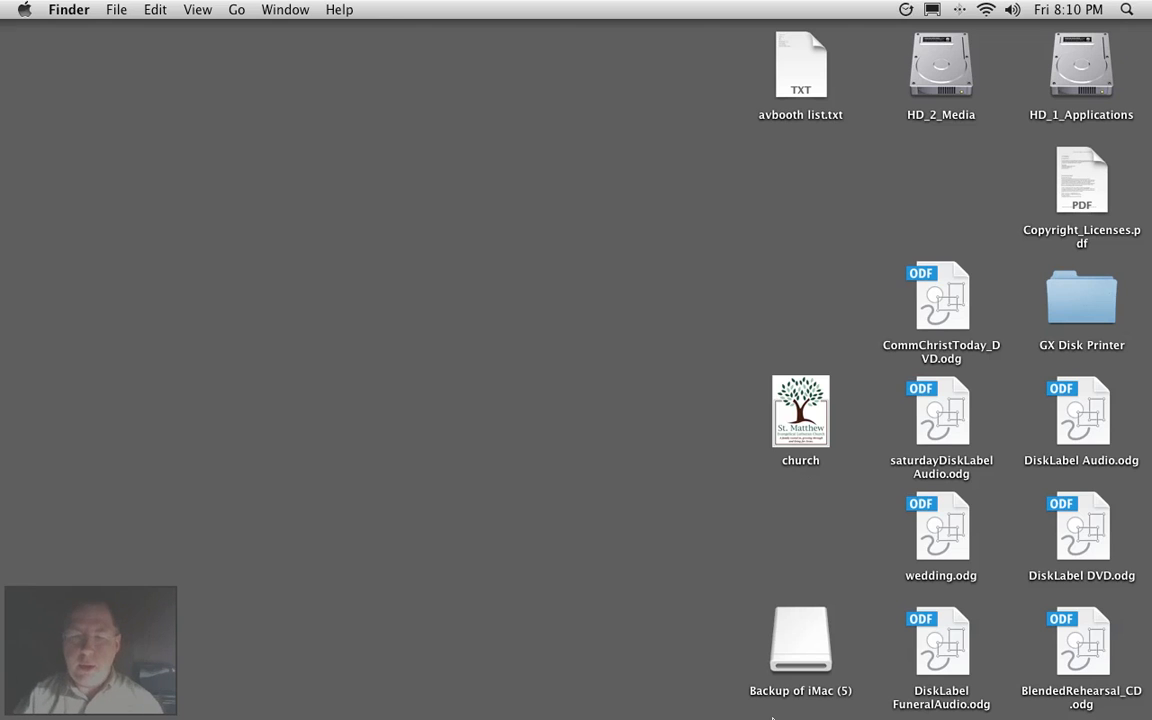
Open iTunes and move its window away from the desktop's drive and file icons
{"action": "mouse_move", "coordinate": [757, 675]}
{"action": "left_click", "coordinate": [452, 684]}
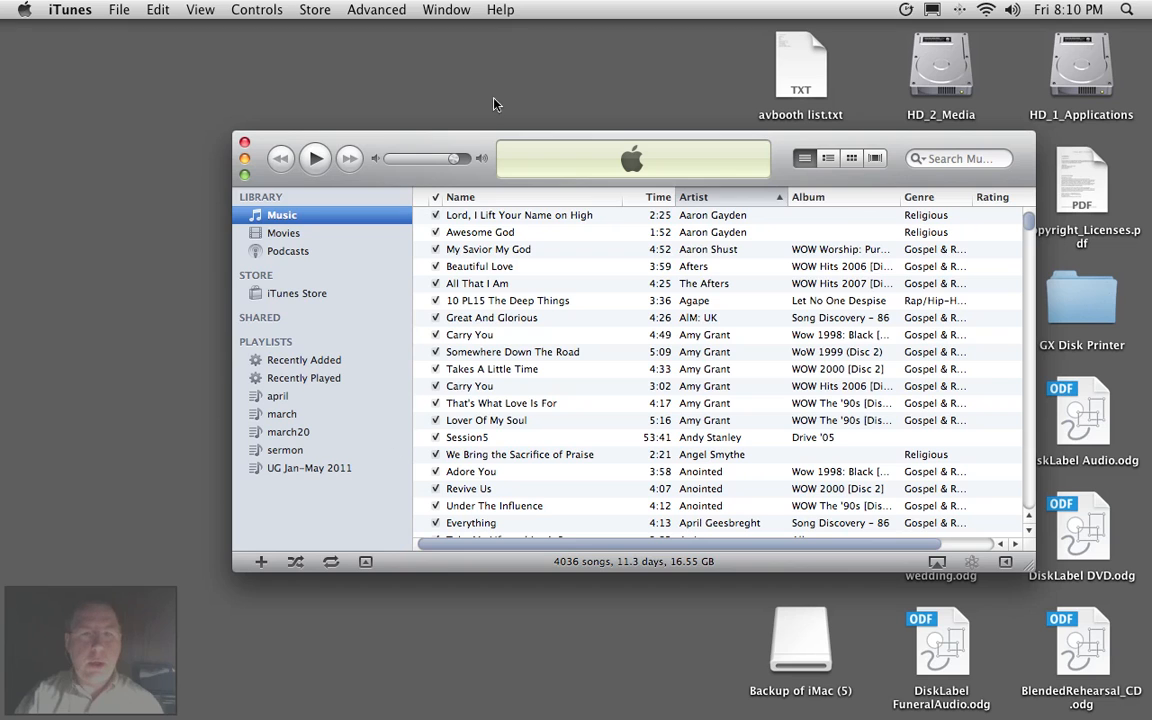
{"action": "left_click_drag", "start_coordinate": [476, 141], "coordinate": [322, 30]}
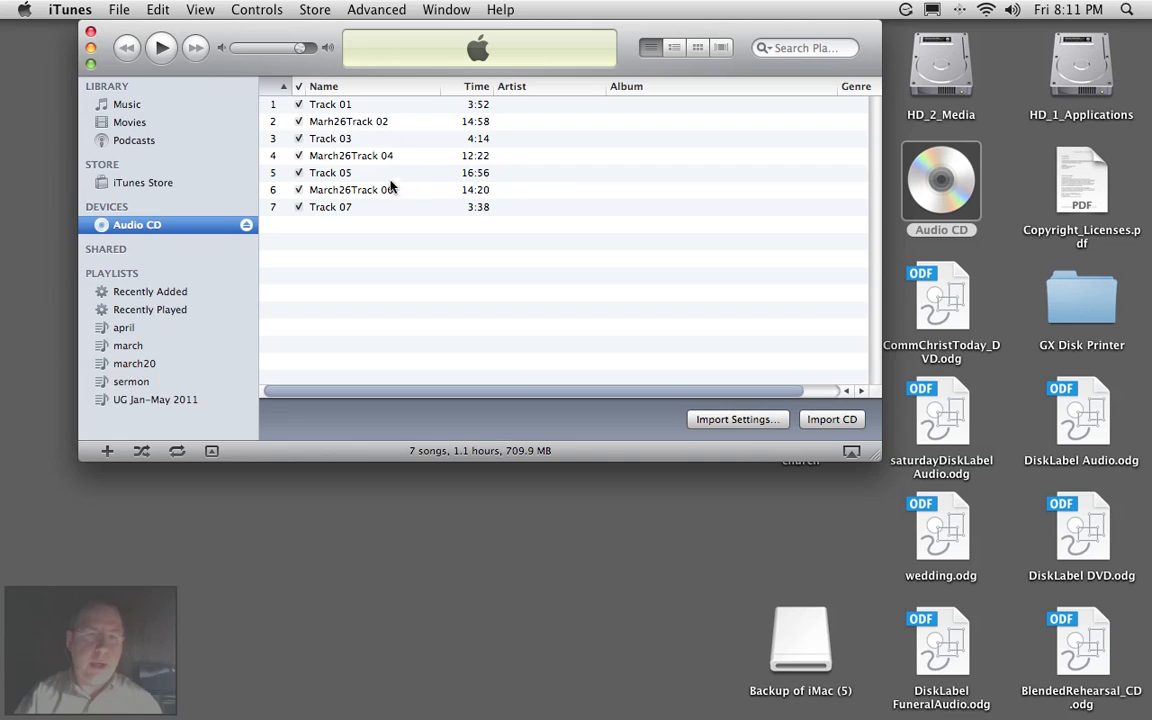
Correct the name of the audio CD's second track to March26Track 02
{"action": "left_click", "coordinate": [383, 122]}
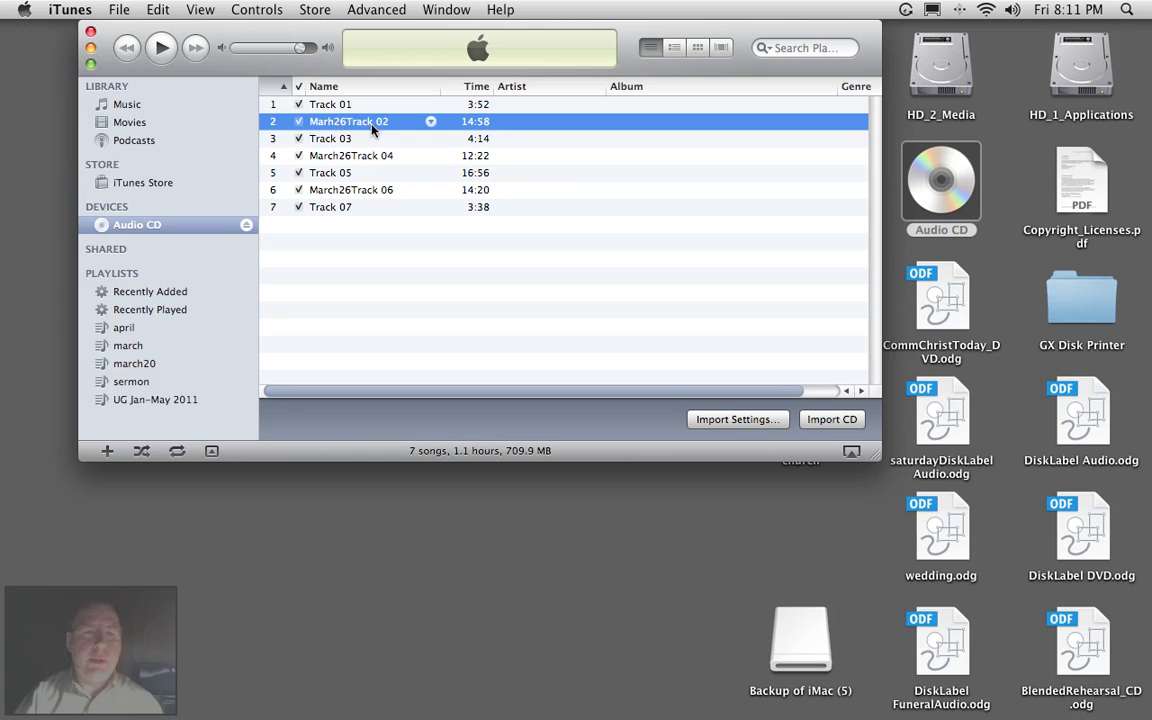
{"action": "right_click", "coordinate": [357, 123]}
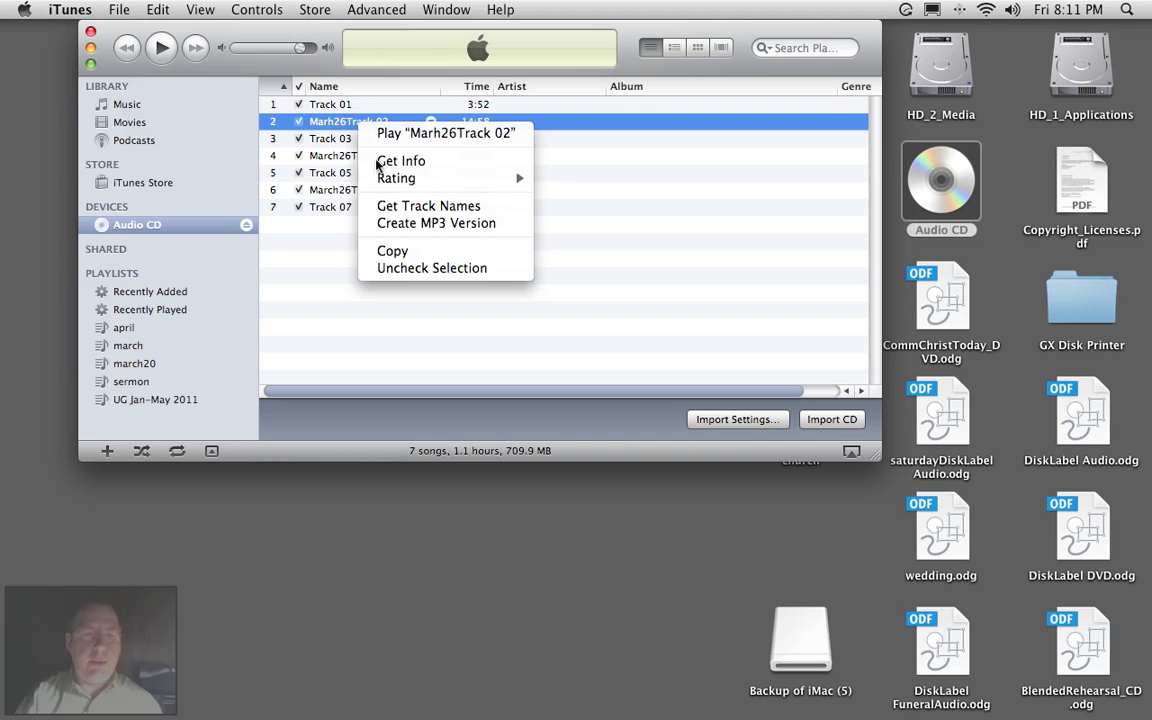
{"action": "left_click", "coordinate": [342, 125]}
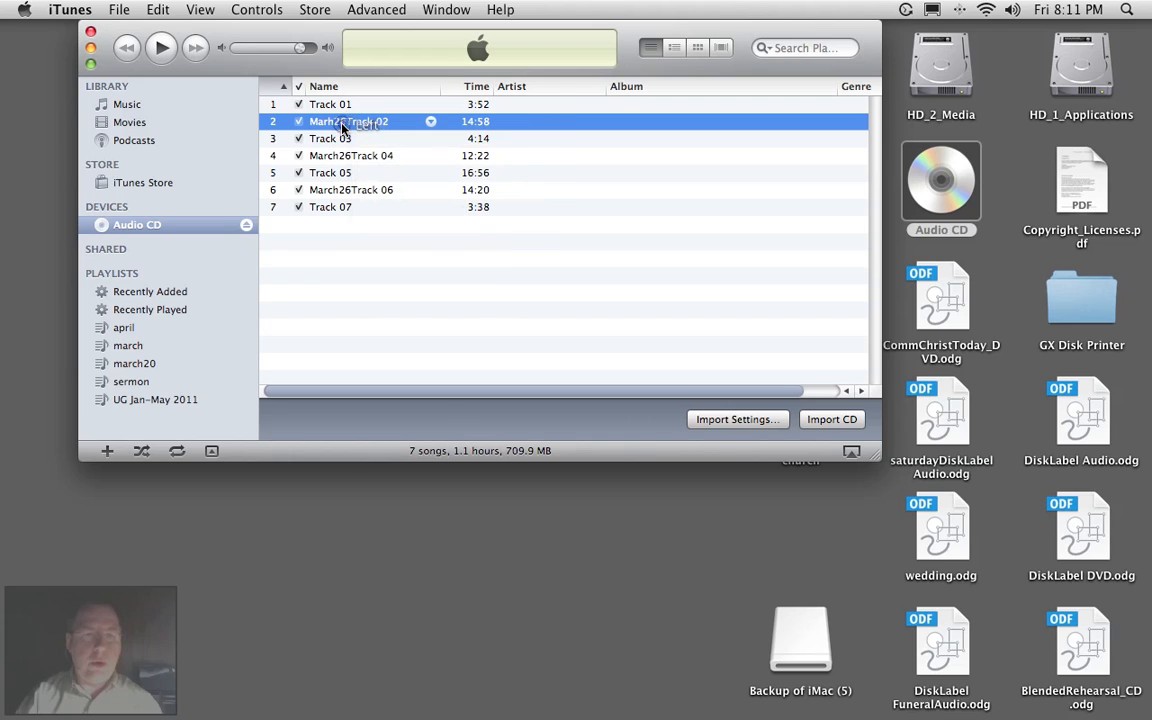
{"action": "left_click", "coordinate": [342, 123]}
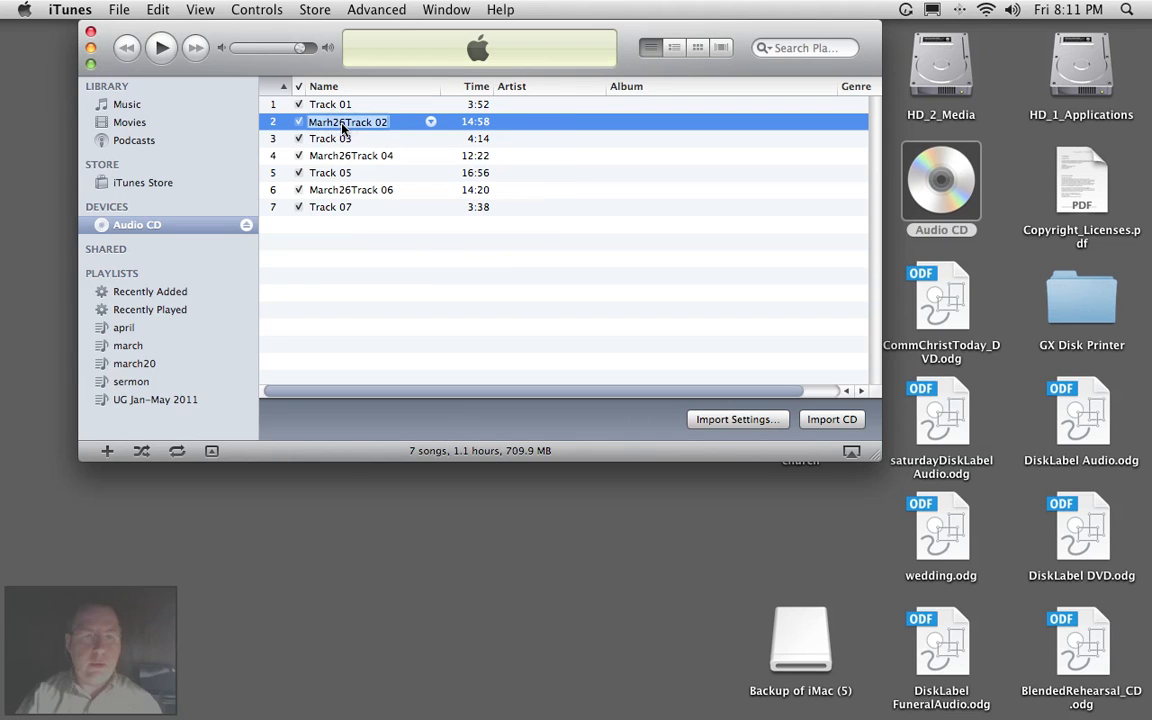
{"action": "left_click", "coordinate": [326, 121]}
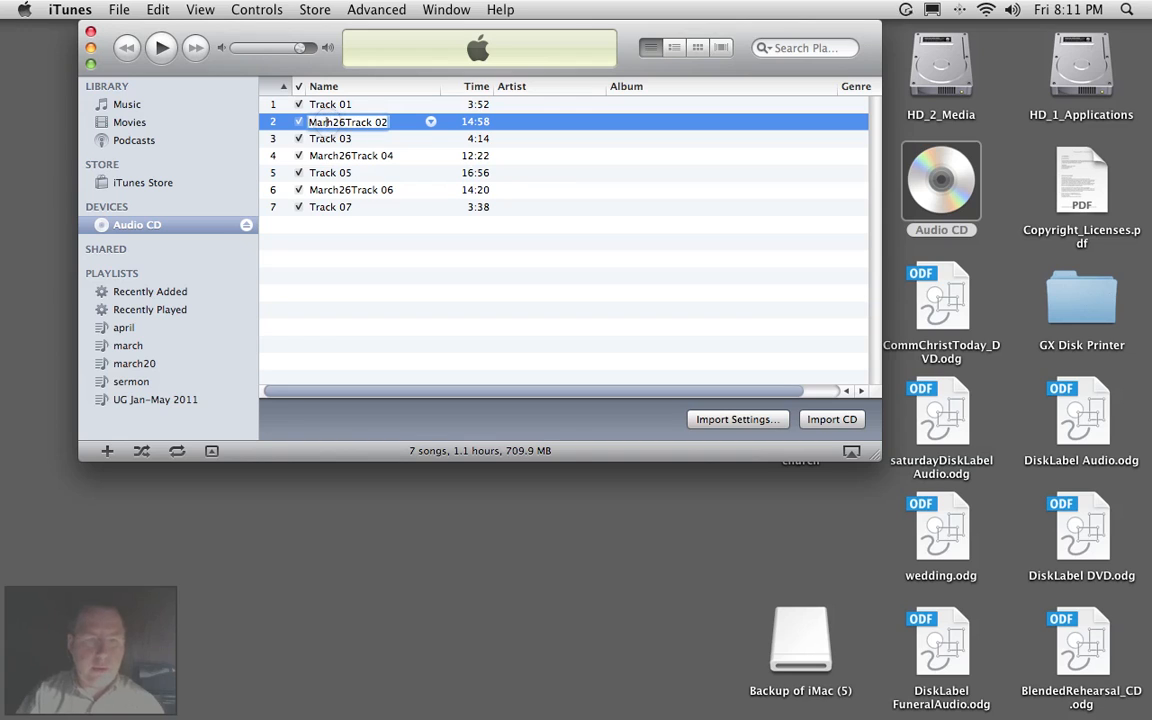
{"action": "type", "text": "c"}
{"action": "key", "text": "Return"}
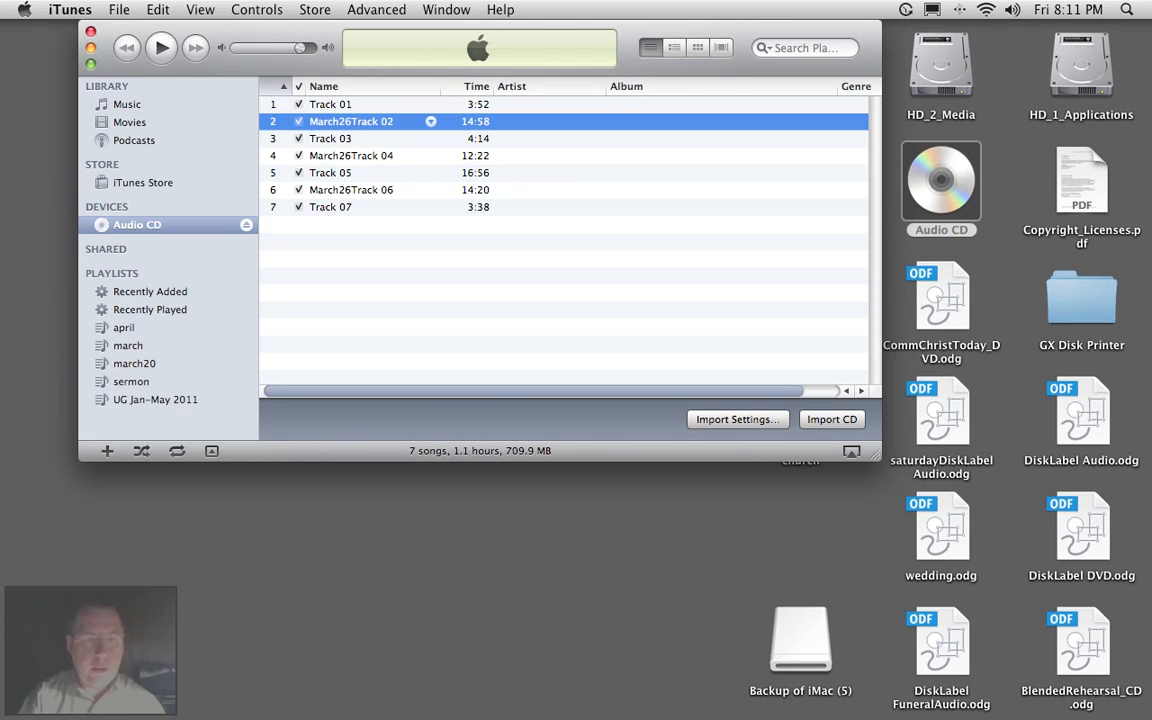
Try to create an MP3 version of March26Track 02 from the audio CD
{"action": "left_click", "coordinate": [381, 12]}
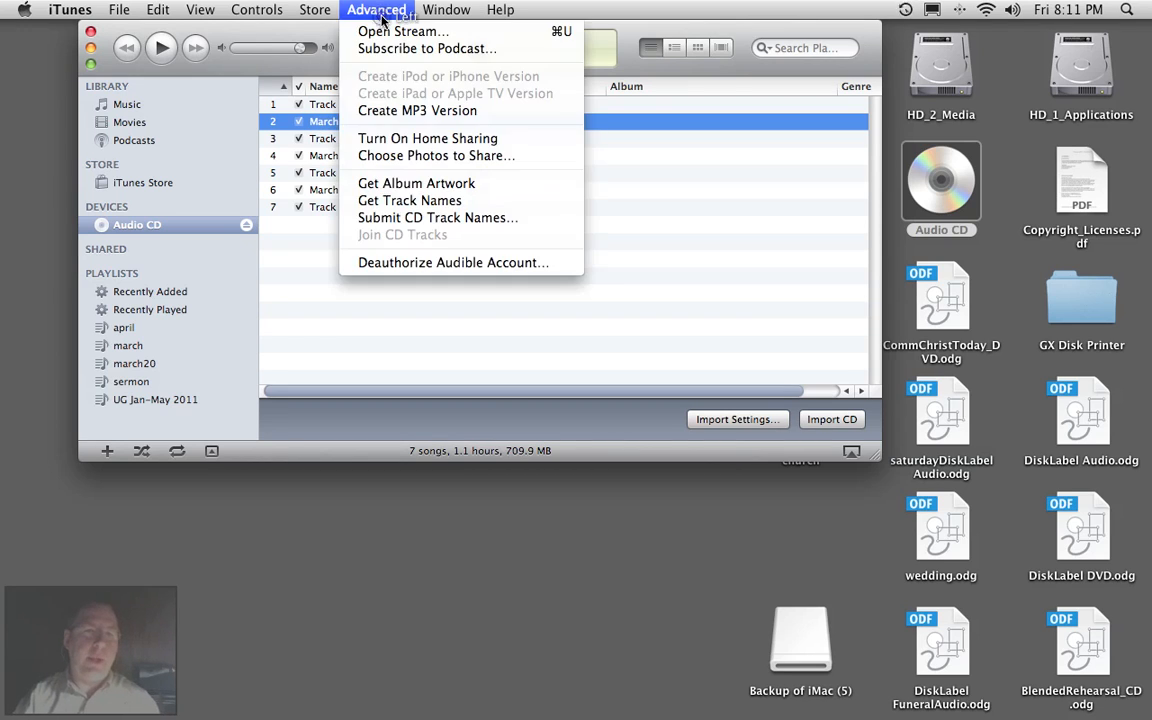
{"action": "left_click", "coordinate": [397, 110]}
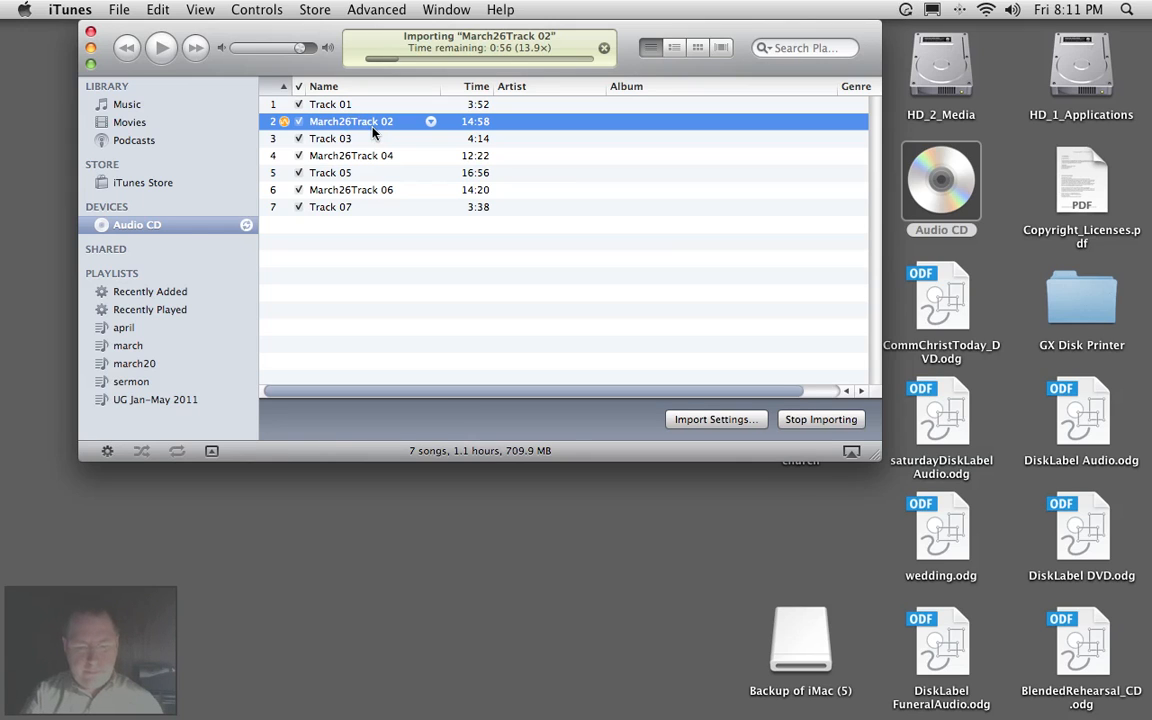
{"action": "left_click", "coordinate": [186, 227]}
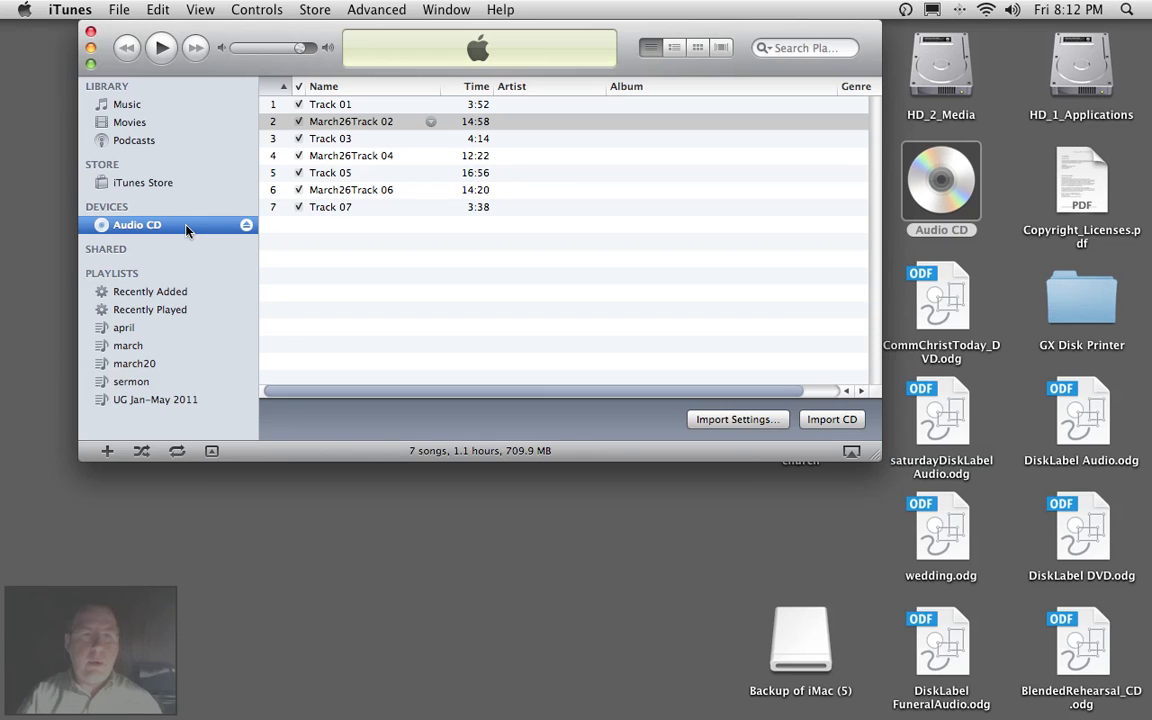
Reveal the Marh26Track 02 song from the Recently Added playlist in Finder
{"action": "left_click", "coordinate": [174, 294]}
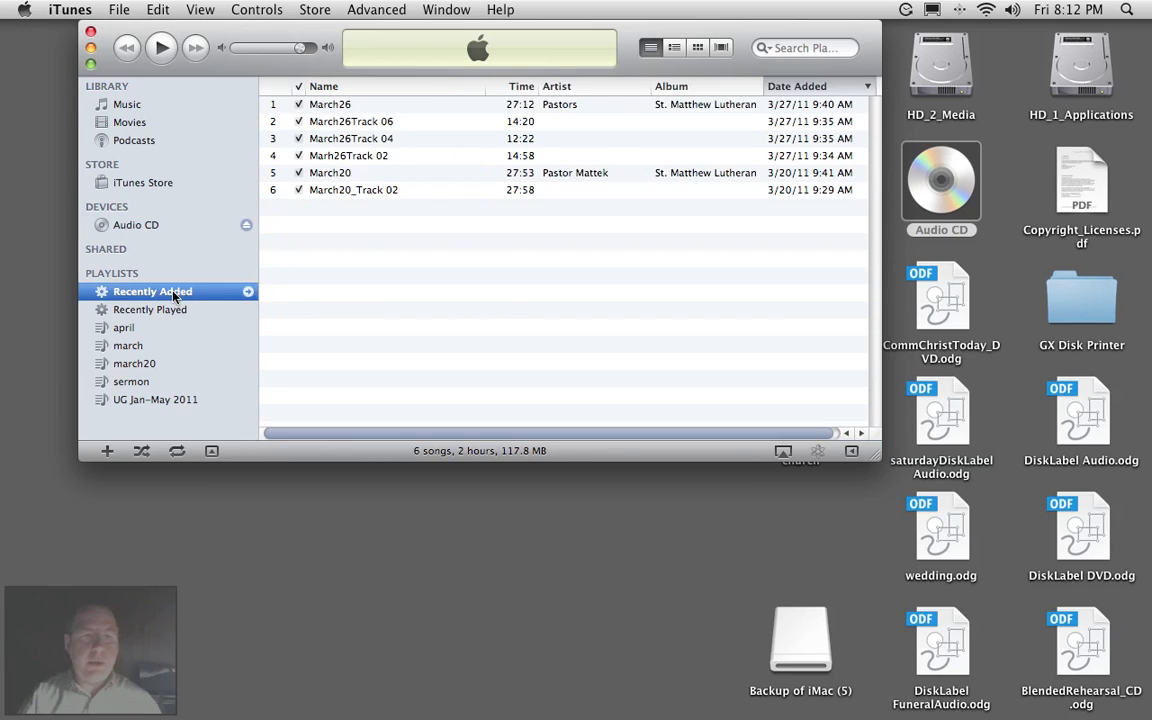
{"action": "left_click", "coordinate": [384, 158]}
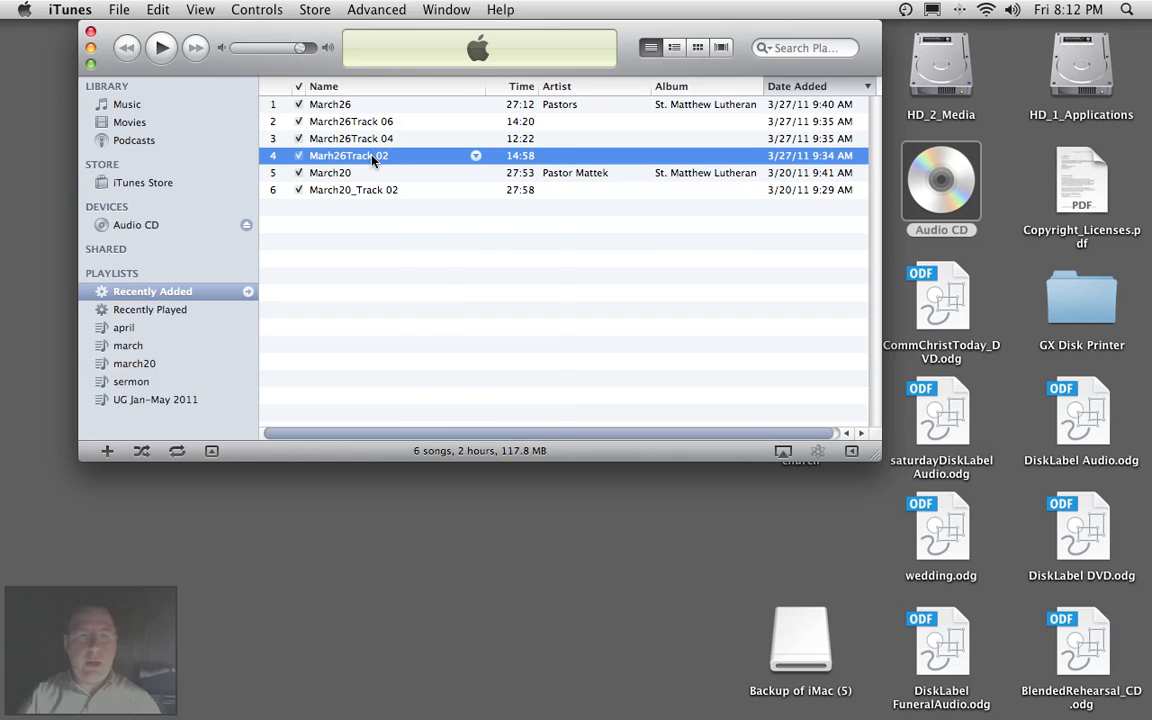
{"action": "right_click", "coordinate": [373, 159]}
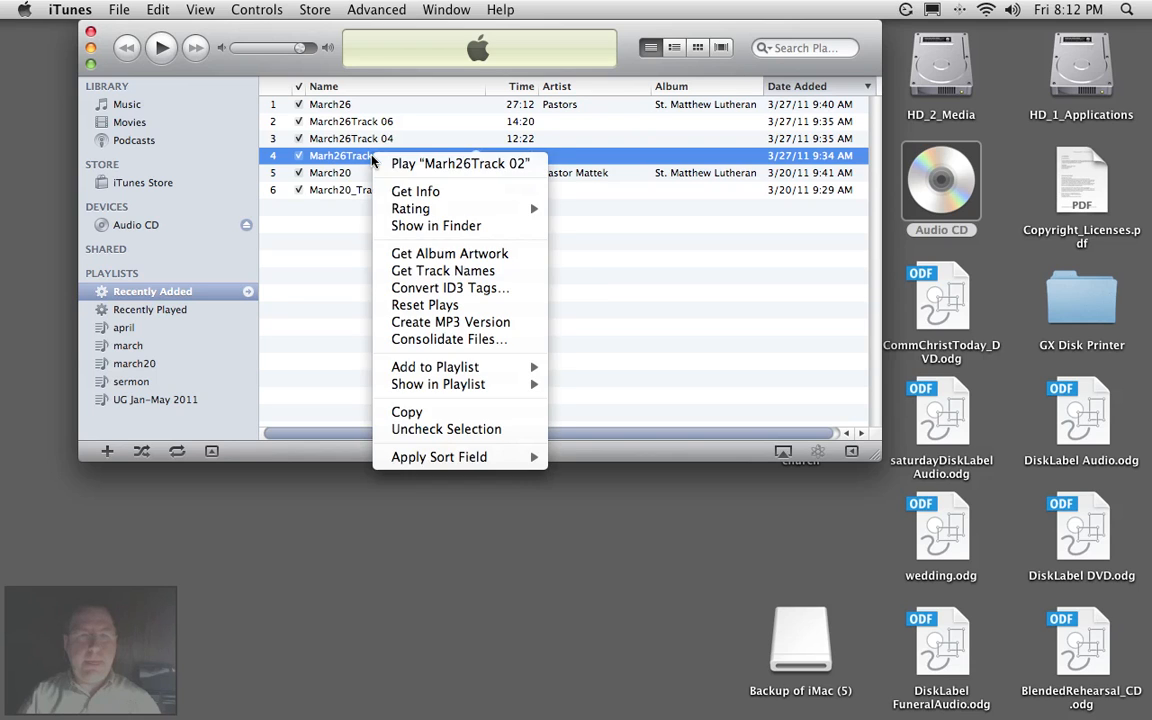
{"action": "left_click", "coordinate": [427, 227]}
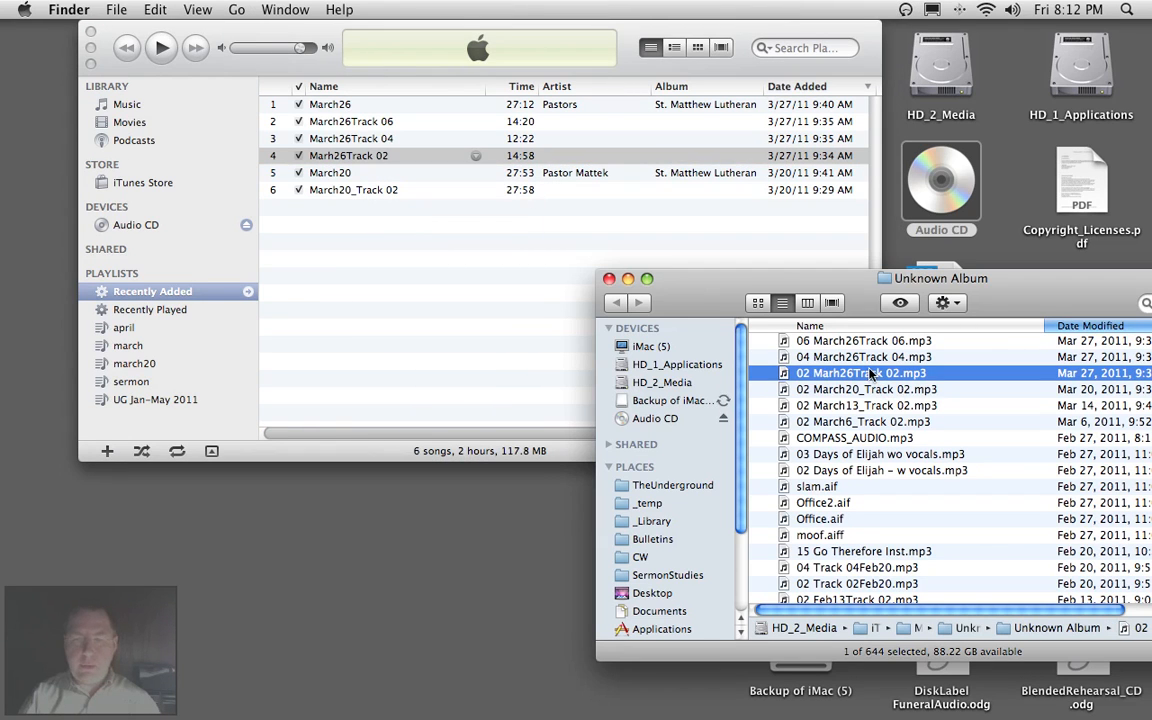
Switch to GarageBand and create a new music project named March26, replacing the existing project of that name
{"action": "mouse_move", "coordinate": [598, 715]}
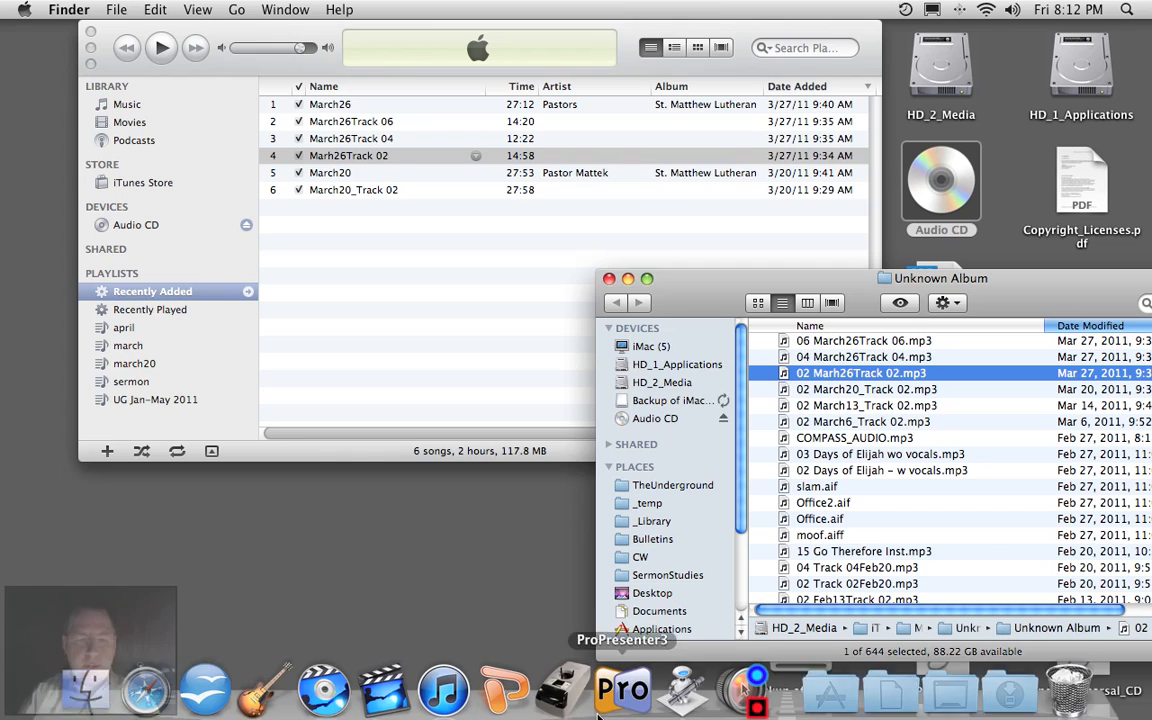
{"action": "left_click", "coordinate": [256, 687]}
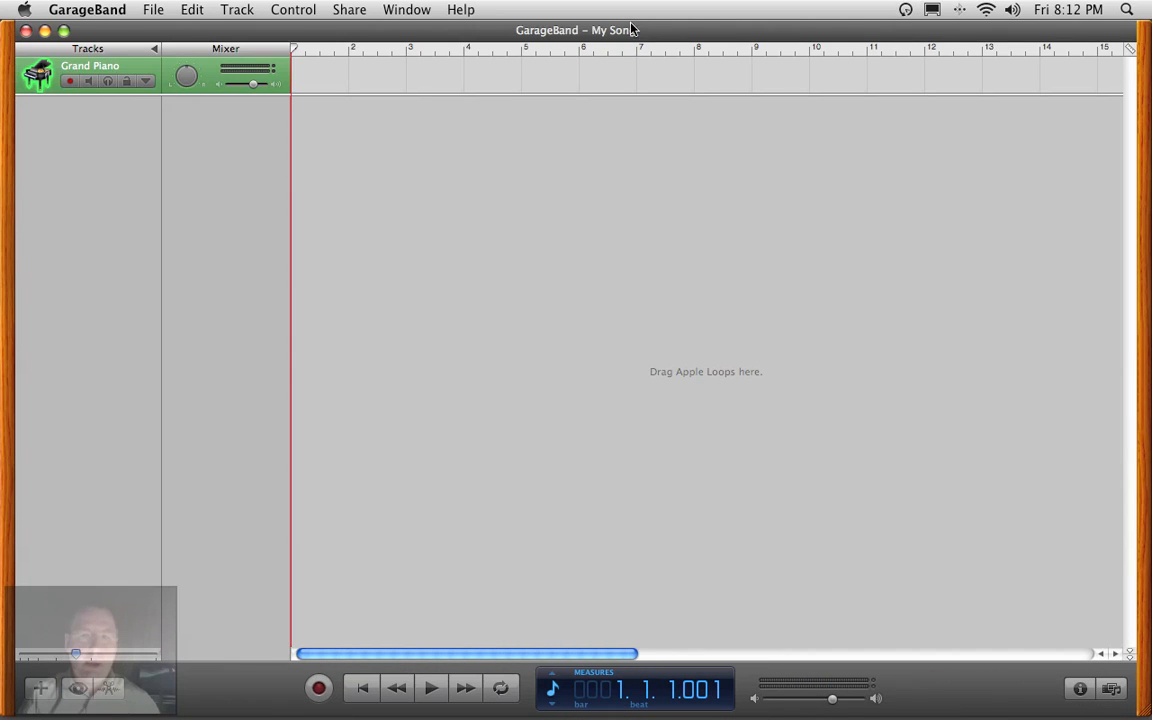
{"action": "left_click", "coordinate": [156, 10]}
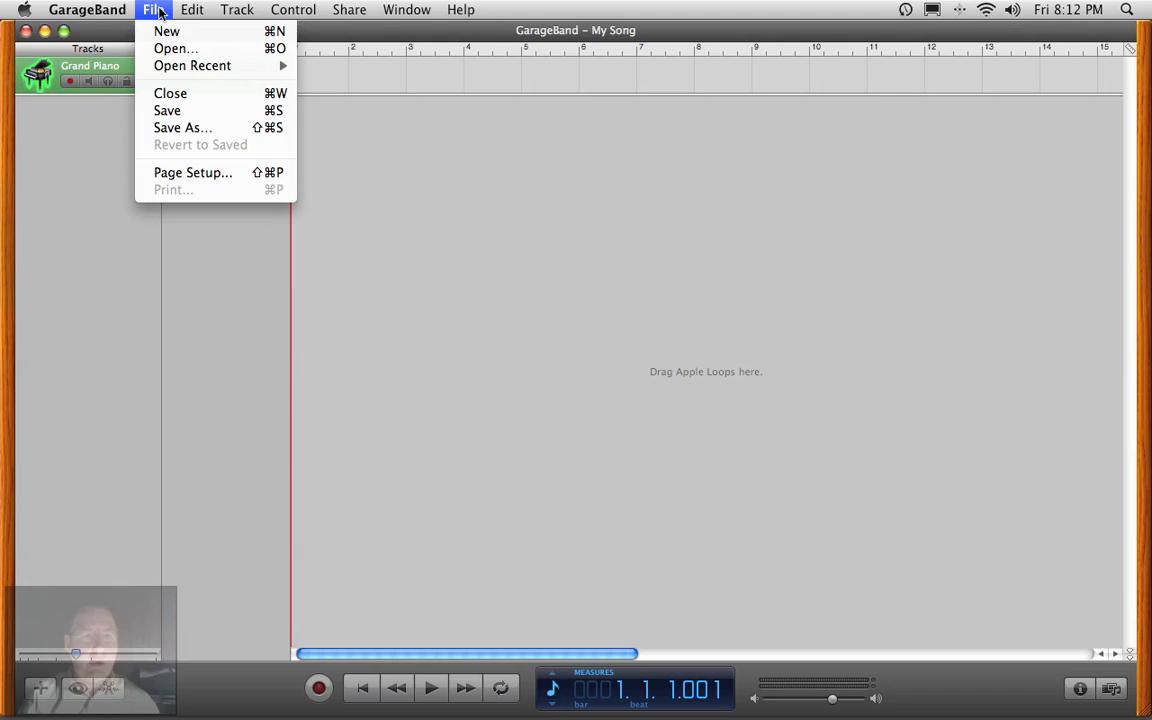
{"action": "left_click", "coordinate": [165, 31]}
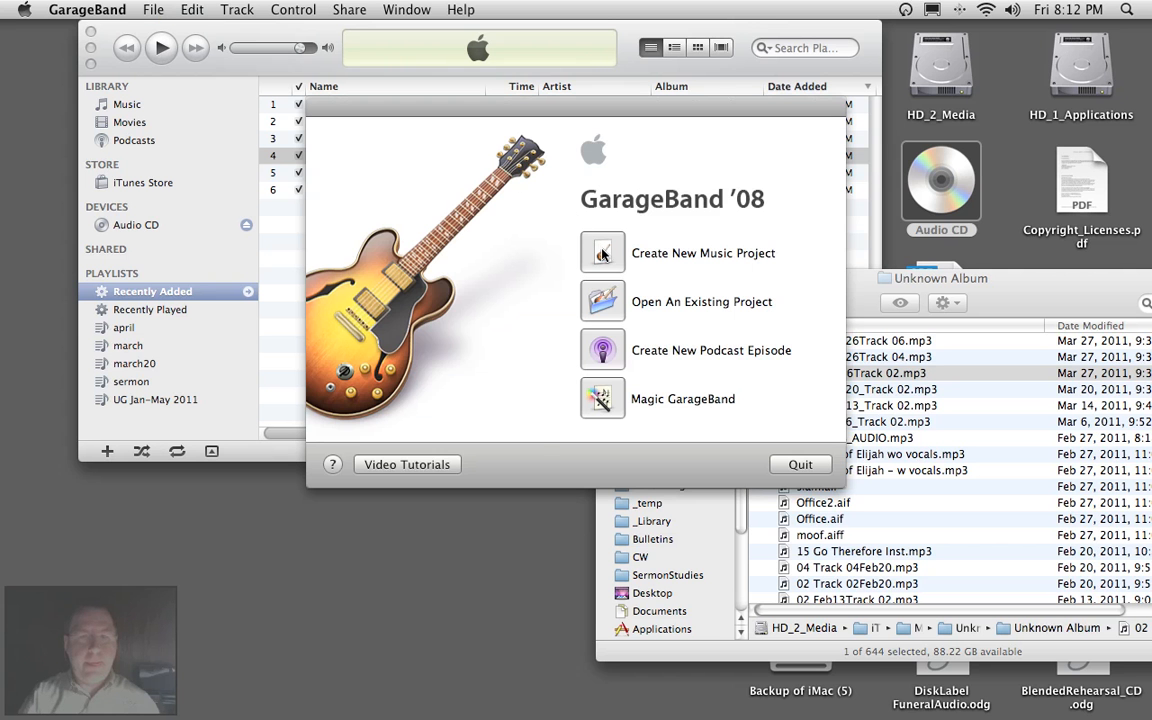
{"action": "left_click", "coordinate": [603, 255]}
{"action": "type", "text": "M"}
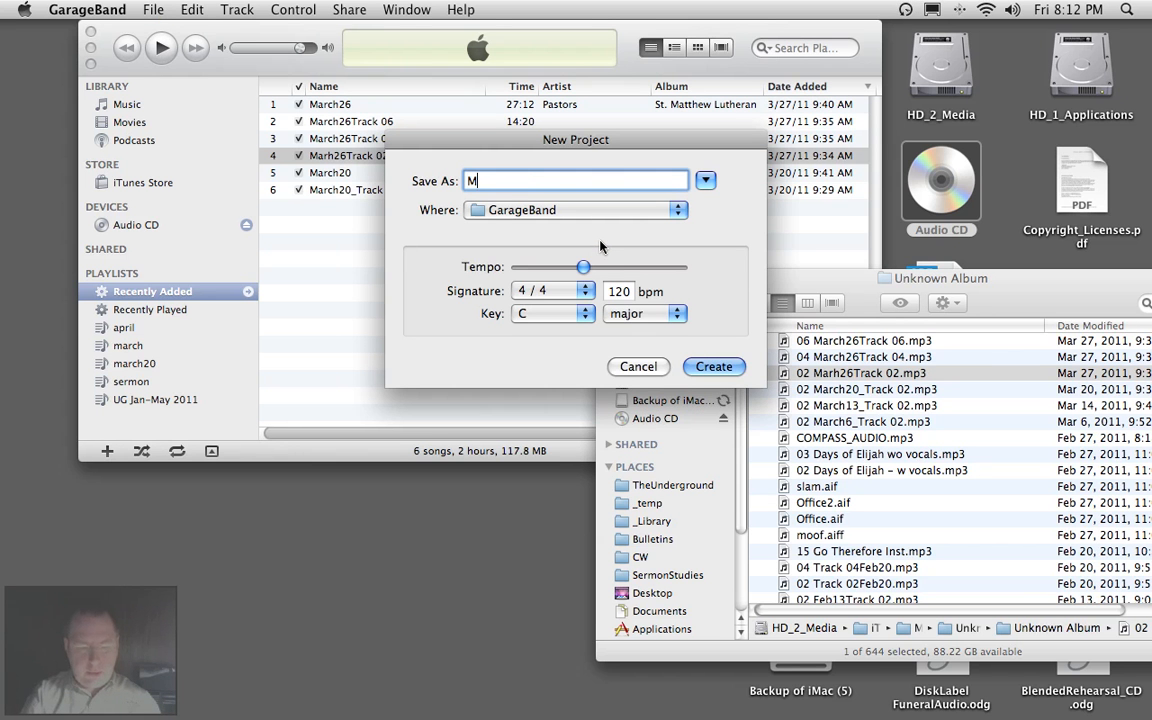
{"action": "type", "text": "arch"}
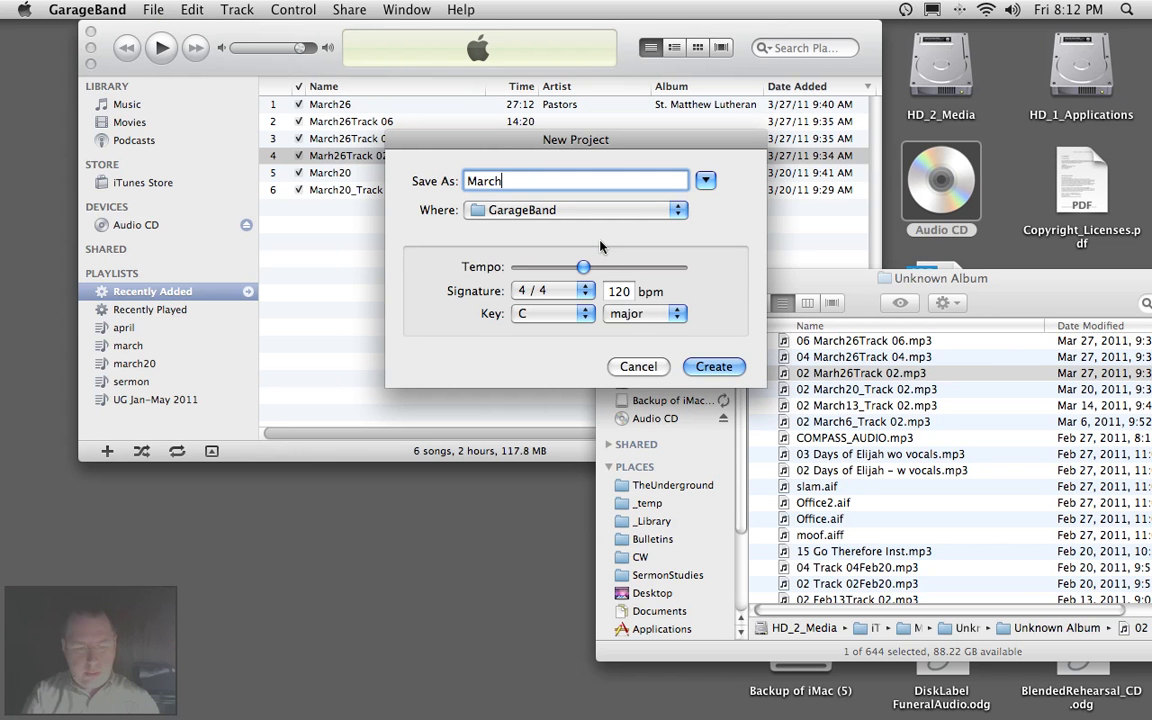
{"action": "type", "text": "26"}
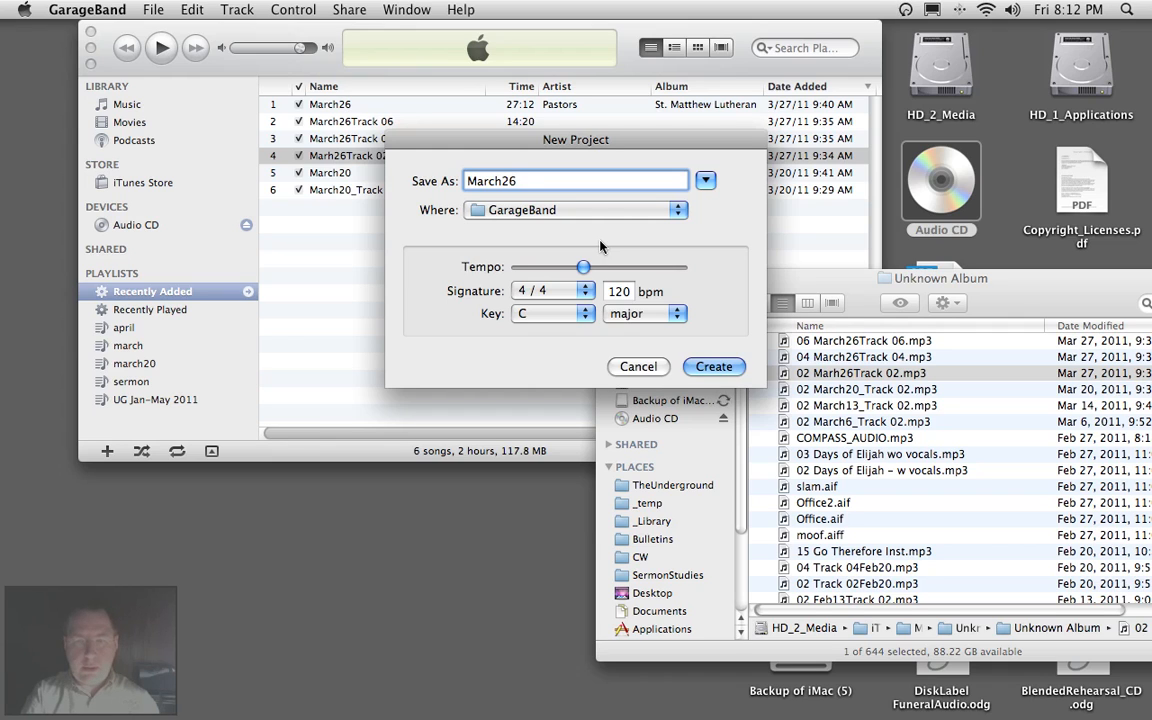
{"action": "key", "text": "Return"}
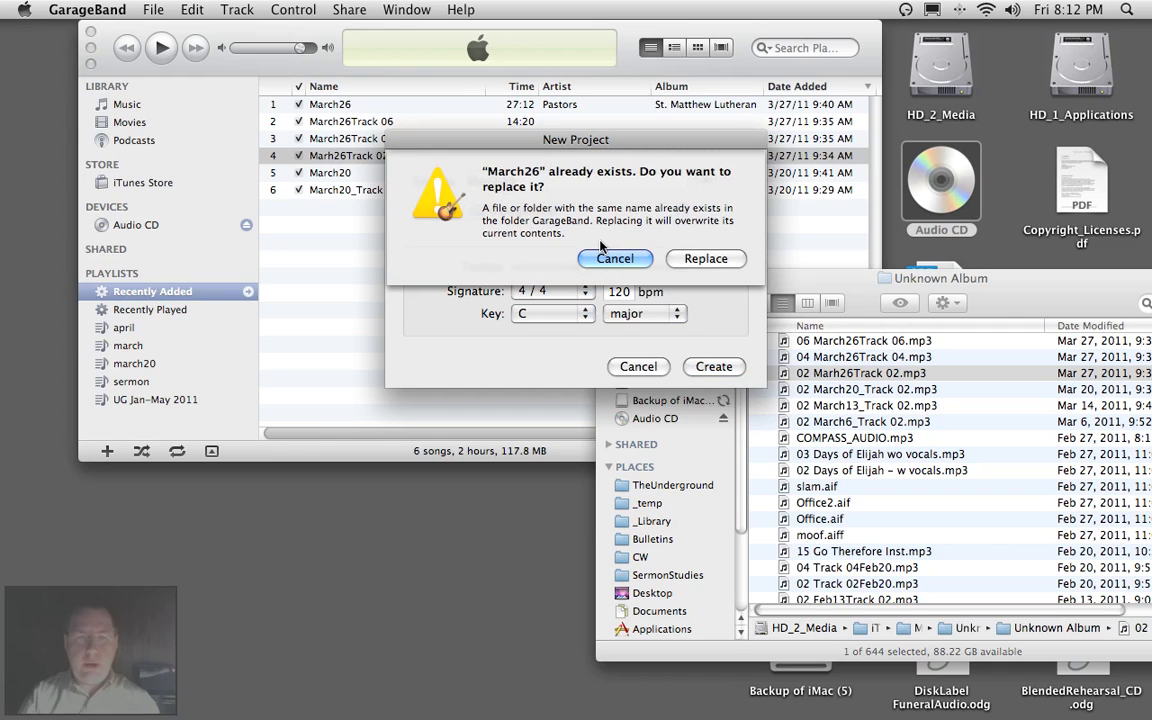
{"action": "left_click", "coordinate": [691, 261]}
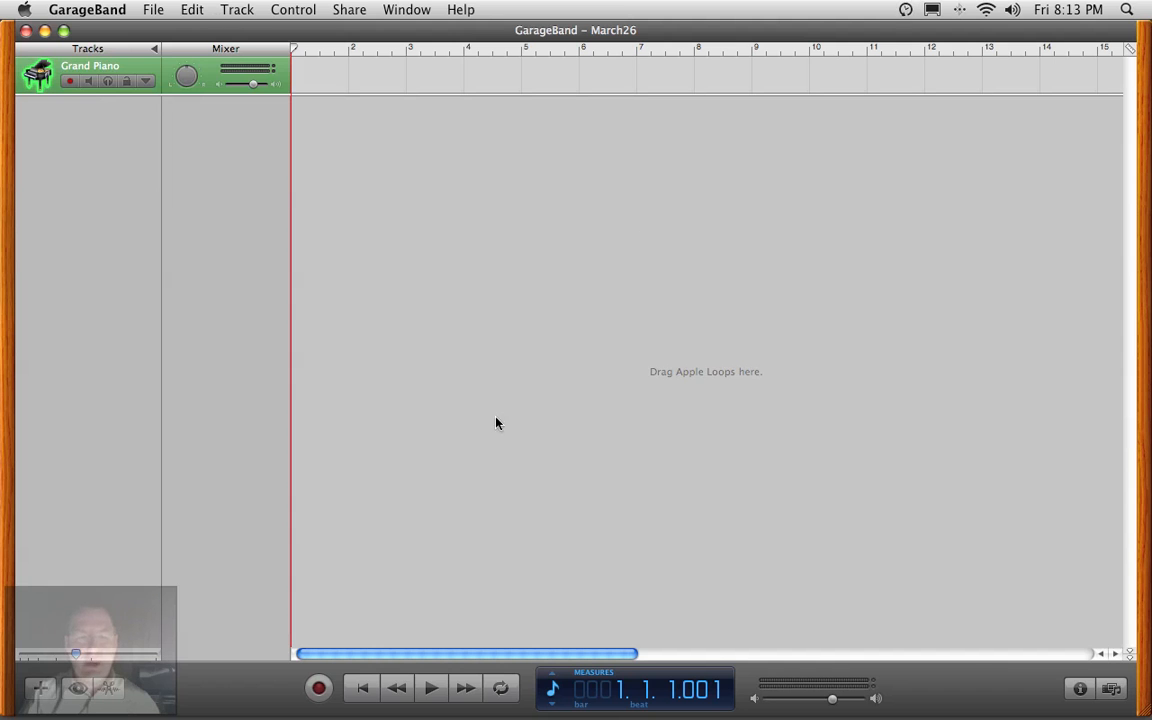
Shrink the GarageBand window and add 02 Marh26Track 02.mp3 from Finder as a new track at the start of the timeline
{"action": "left_click_drag", "start_coordinate": [1120, 713], "coordinate": [895, 532]}
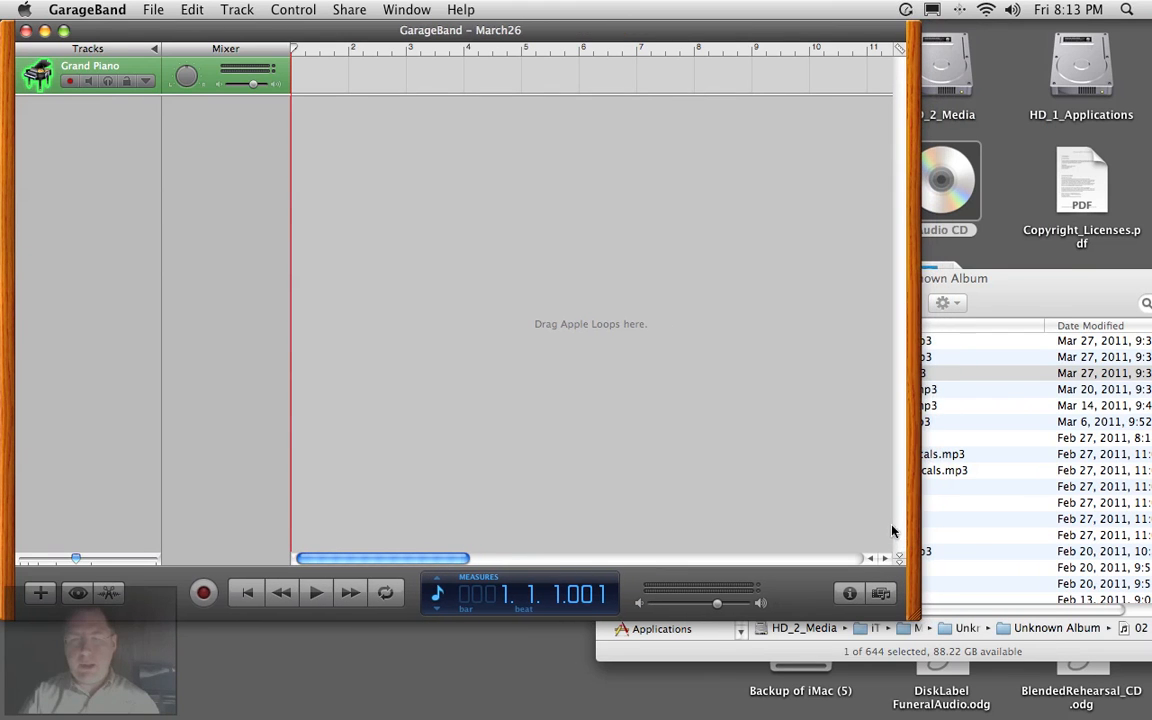
{"action": "left_click", "coordinate": [1007, 293]}
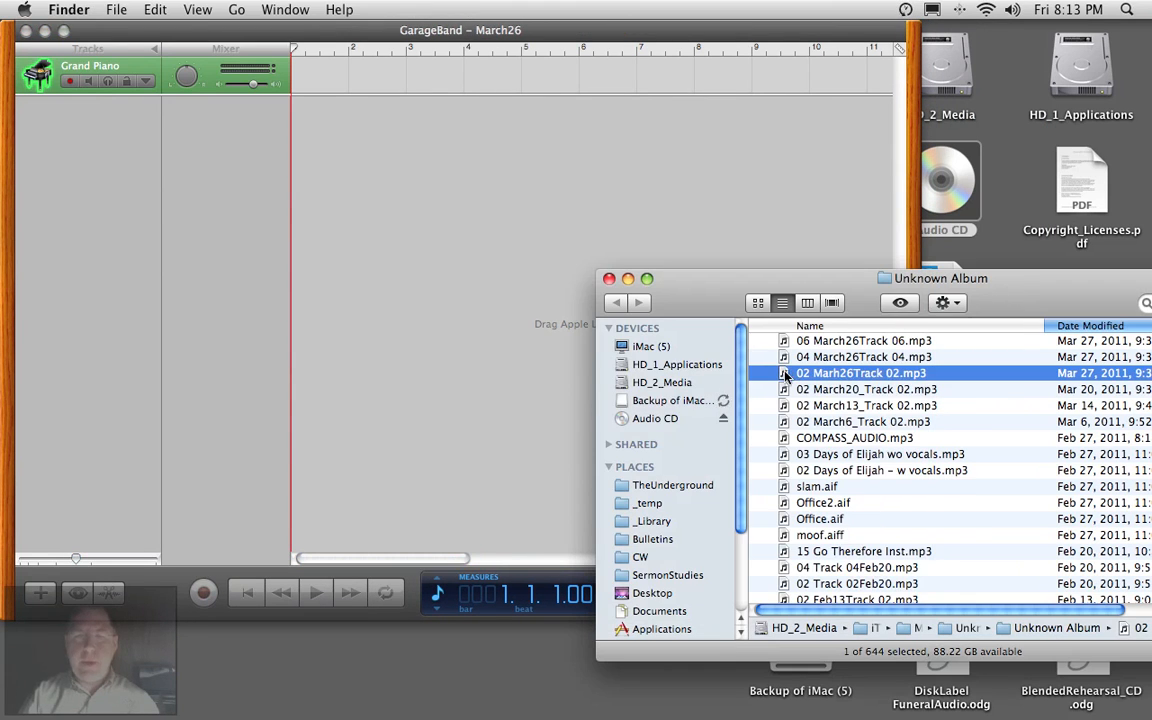
{"action": "left_click_drag", "start_coordinate": [785, 374], "coordinate": [305, 131]}
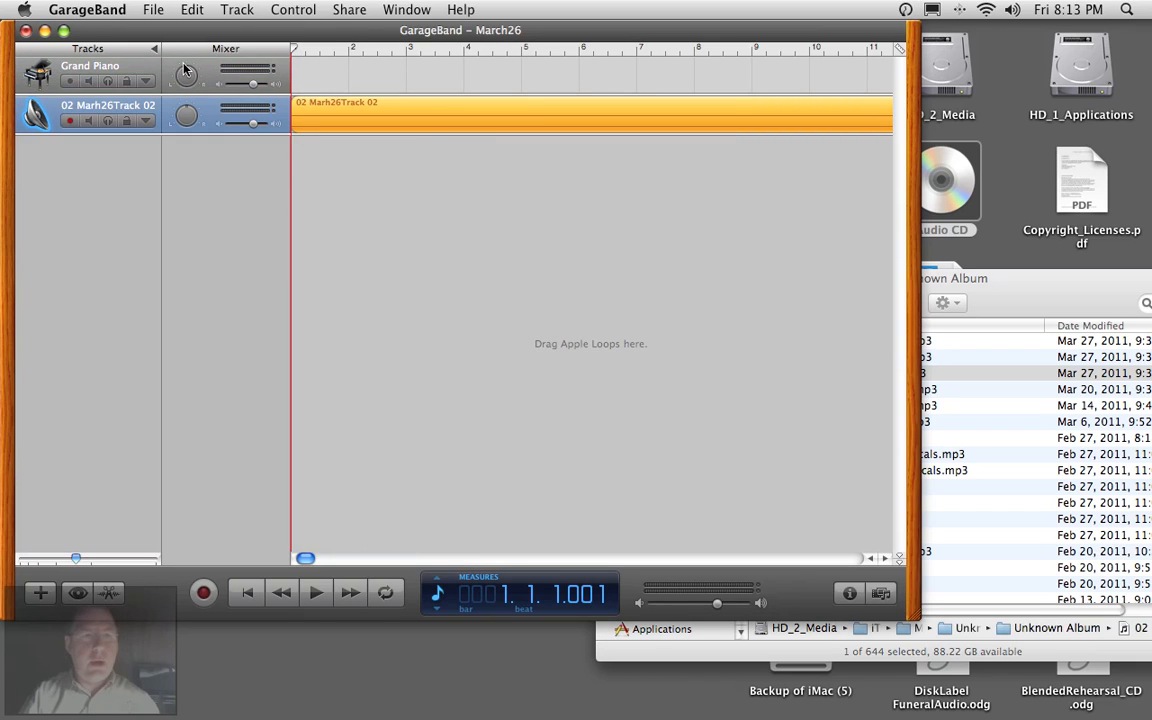
Delete the Grand Piano track from the March26 project
{"action": "left_click", "coordinate": [142, 70]}
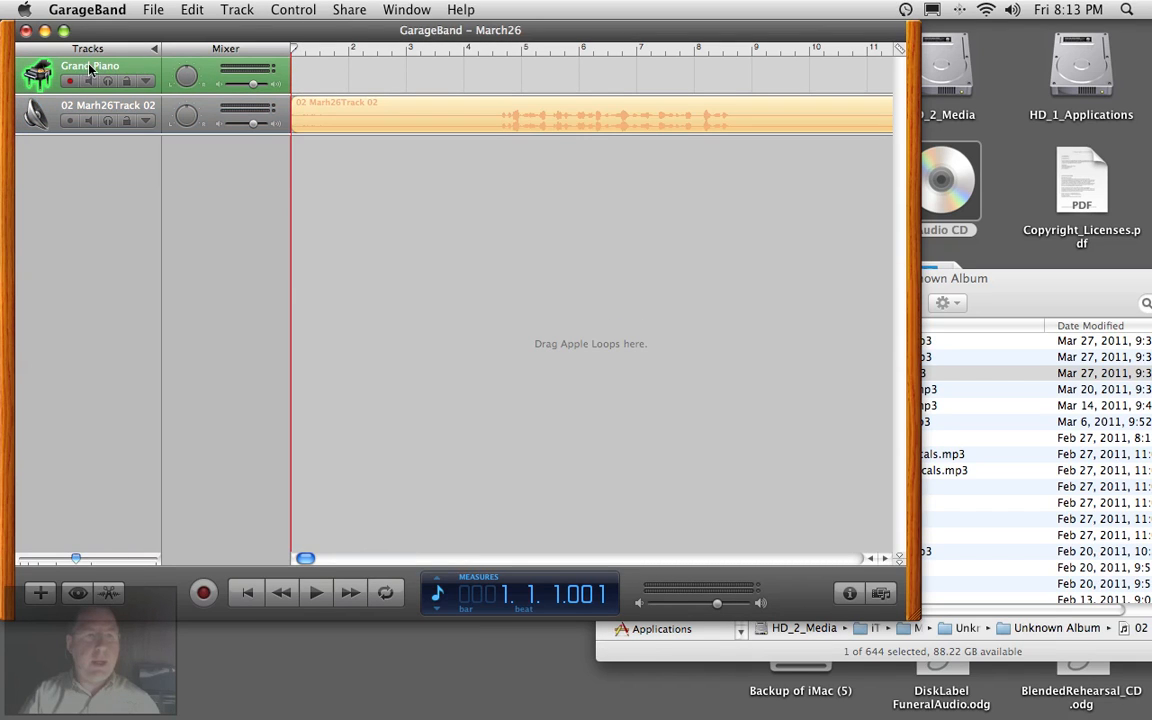
{"action": "left_click", "coordinate": [237, 11]}
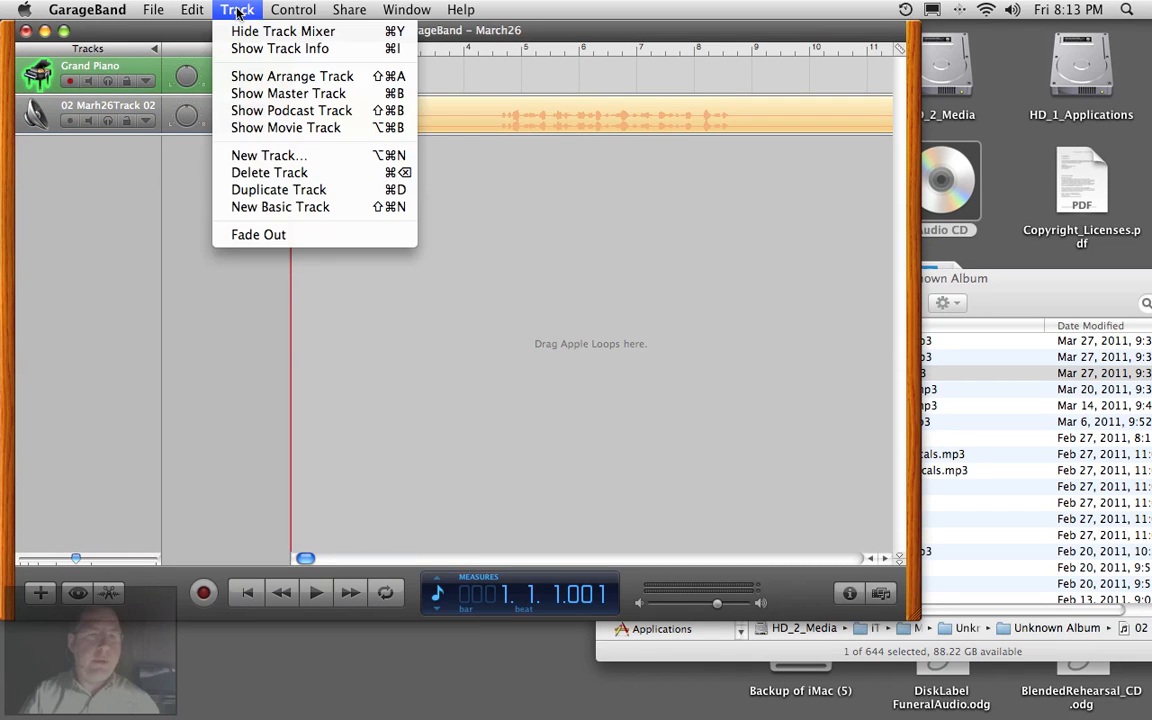
{"action": "left_click", "coordinate": [255, 174]}
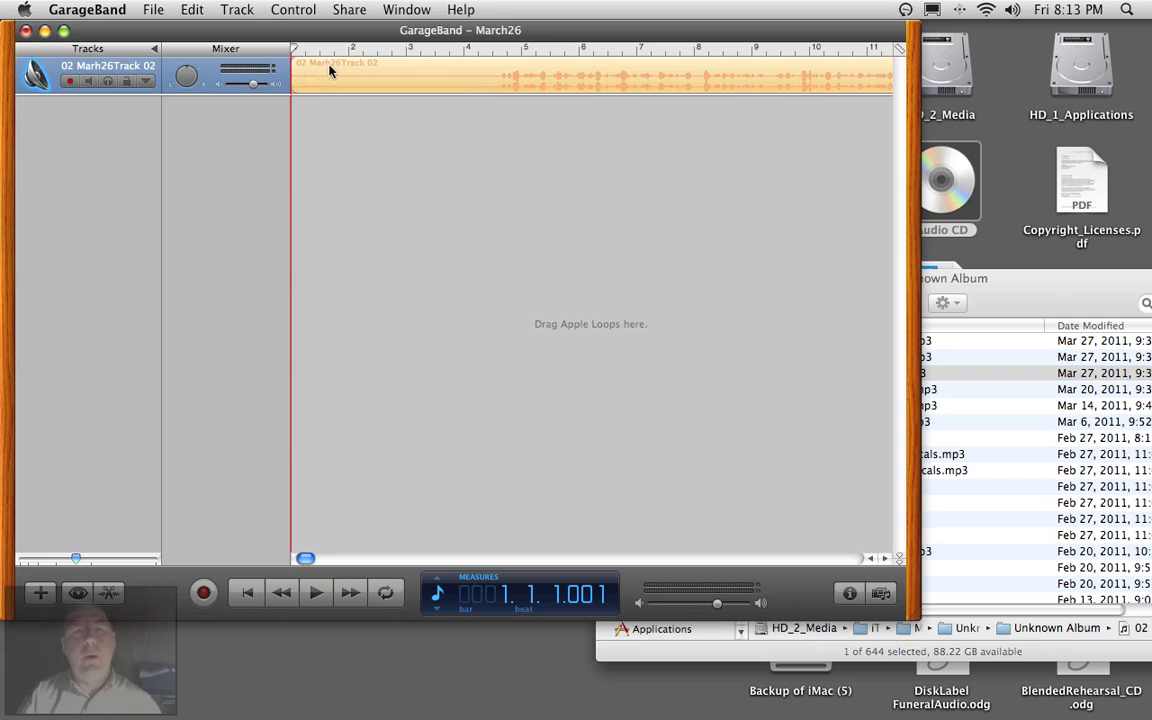
Audition the start of the speech from bar 4, beat 3, and place the playhead back at that position
{"action": "left_click", "coordinate": [493, 49]}
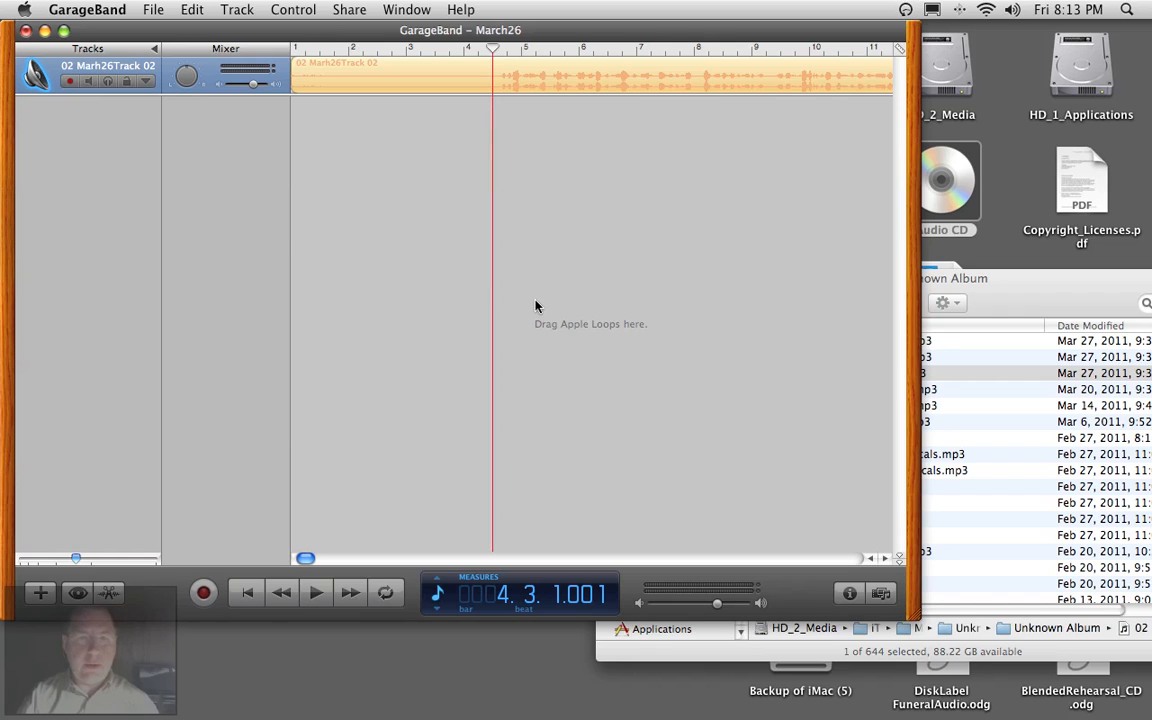
{"action": "key", "text": "space"}
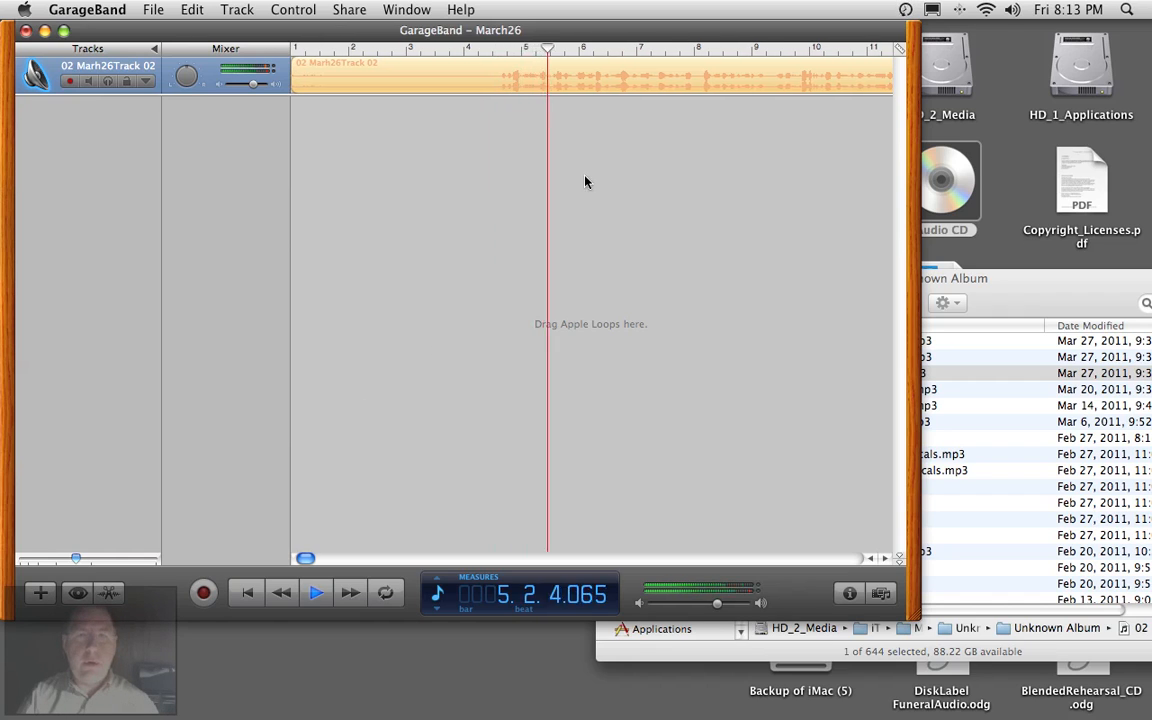
{"action": "key", "text": "space"}
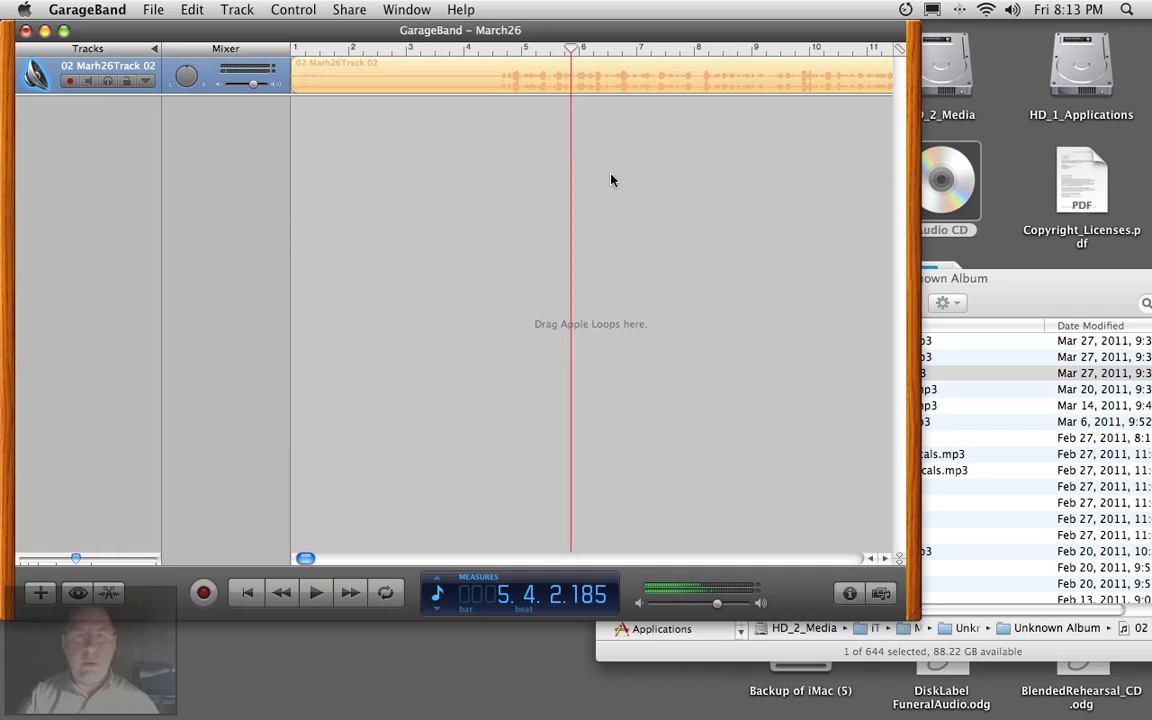
{"action": "left_click", "coordinate": [493, 54]}
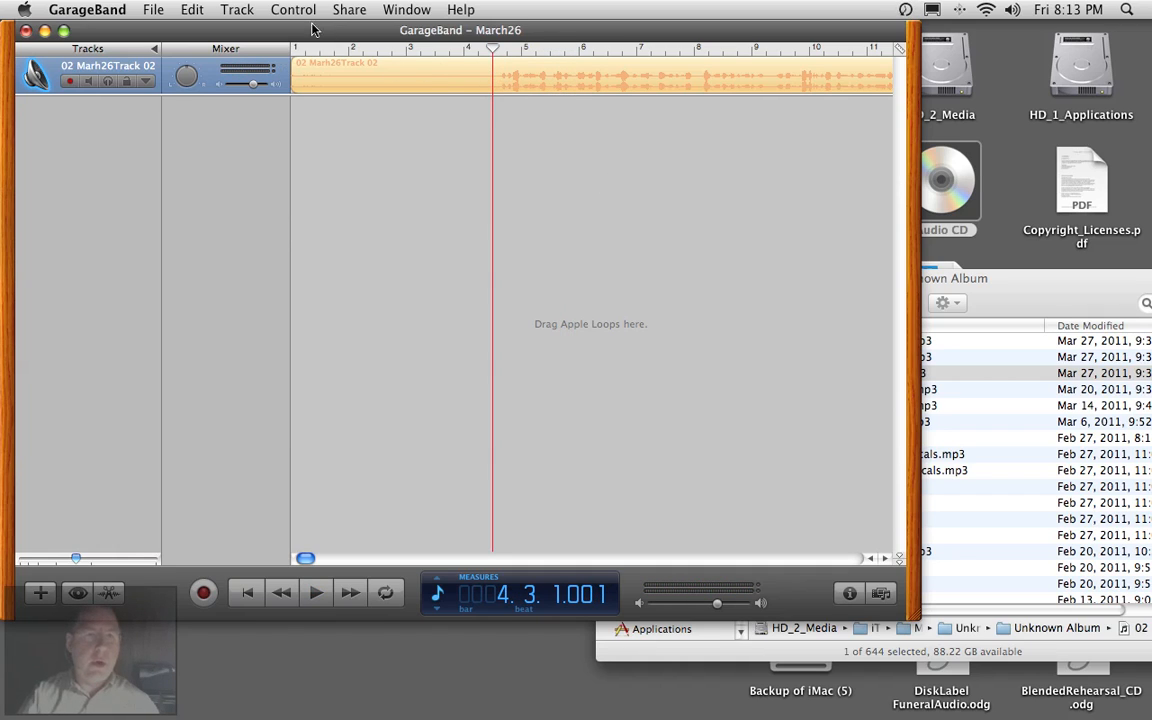
{"action": "left_click", "coordinate": [239, 12]}
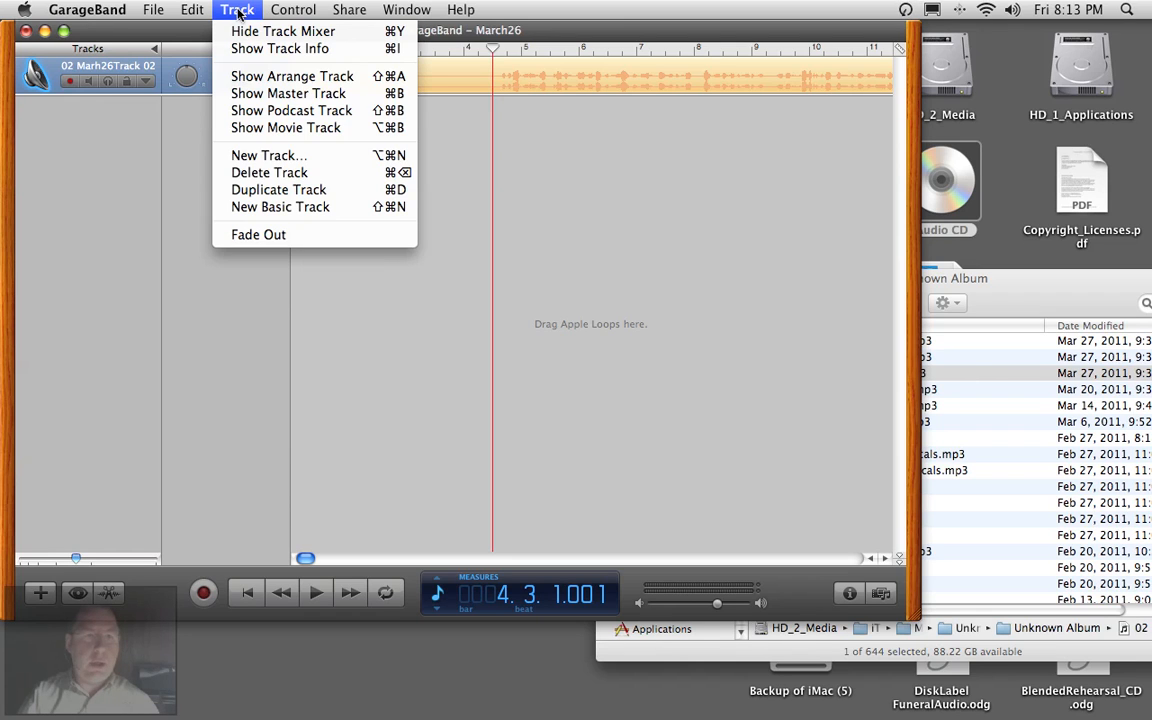
{"action": "mouse_move", "coordinate": [147, 12]}
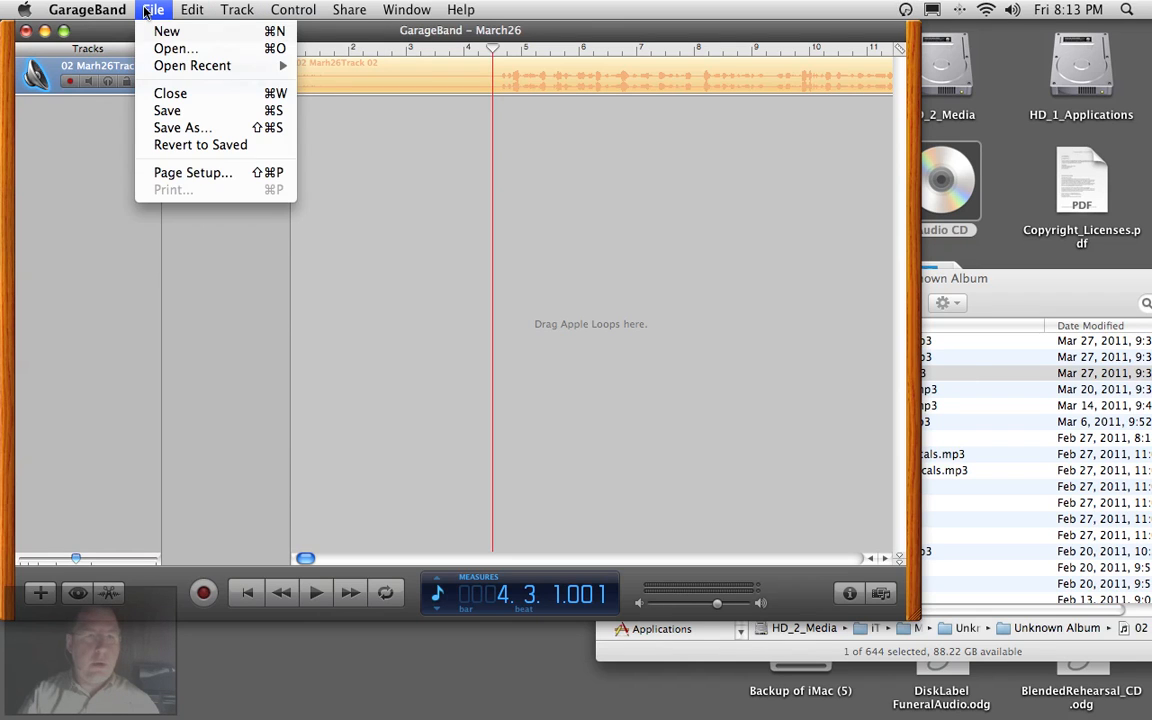
{"action": "mouse_move", "coordinate": [332, 10]}
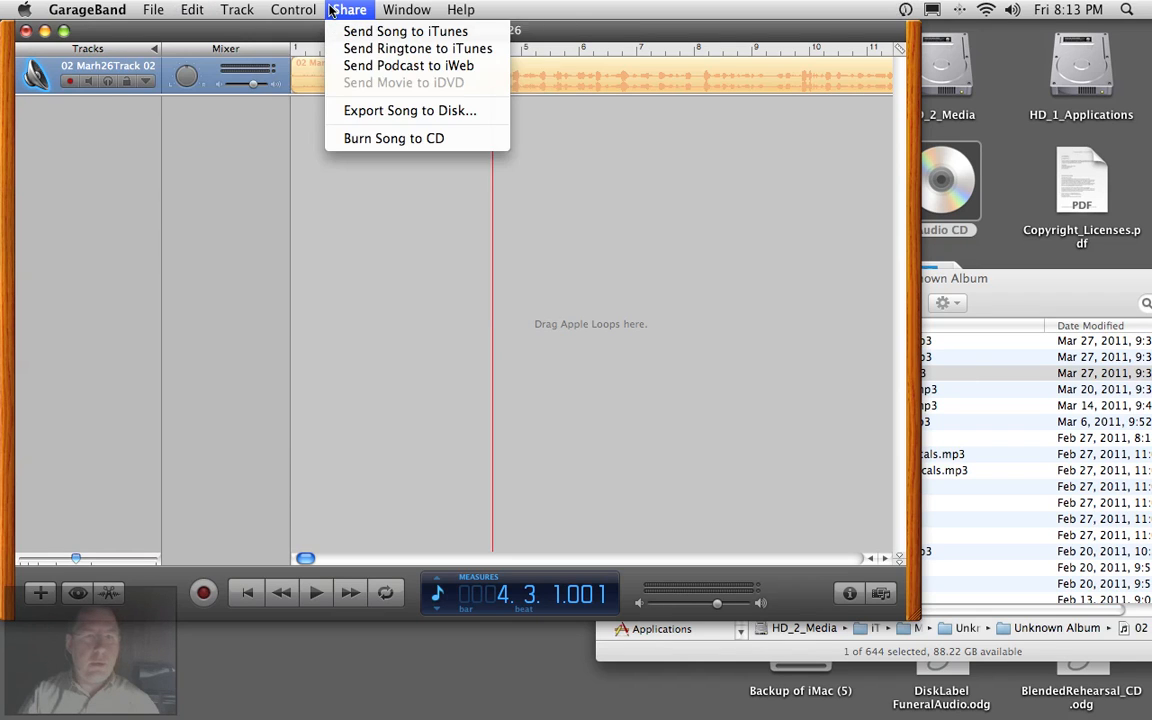
{"action": "mouse_move", "coordinate": [243, 10]}
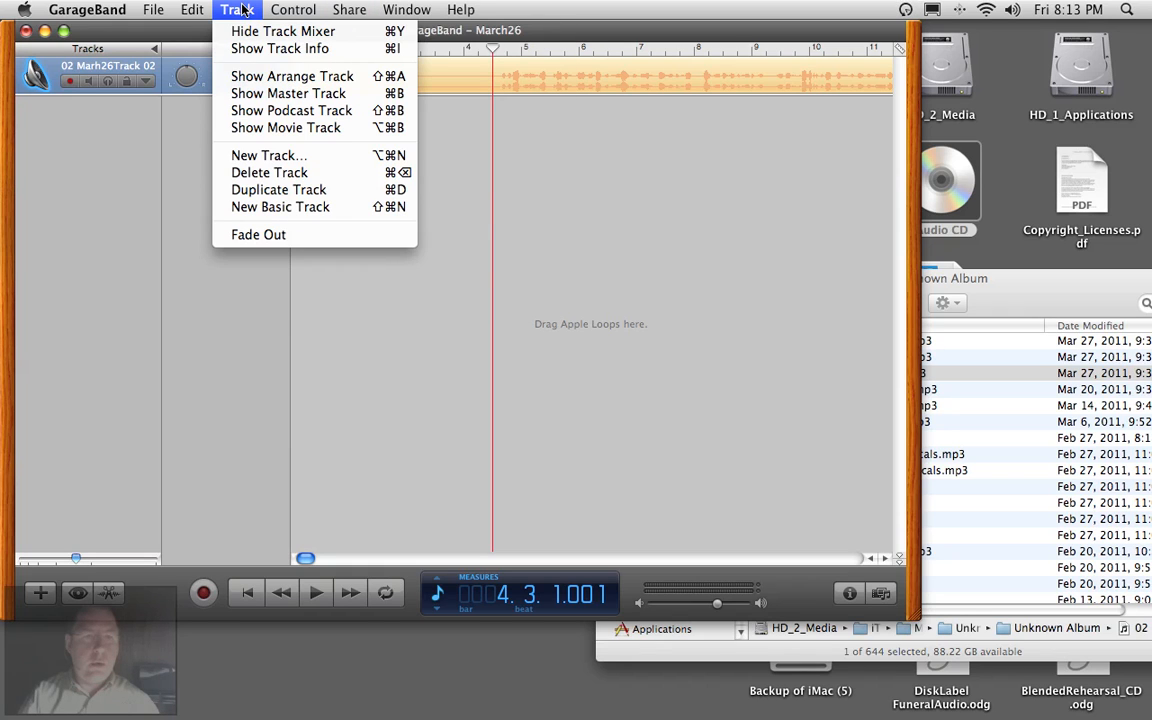
{"action": "mouse_move", "coordinate": [186, 8]}
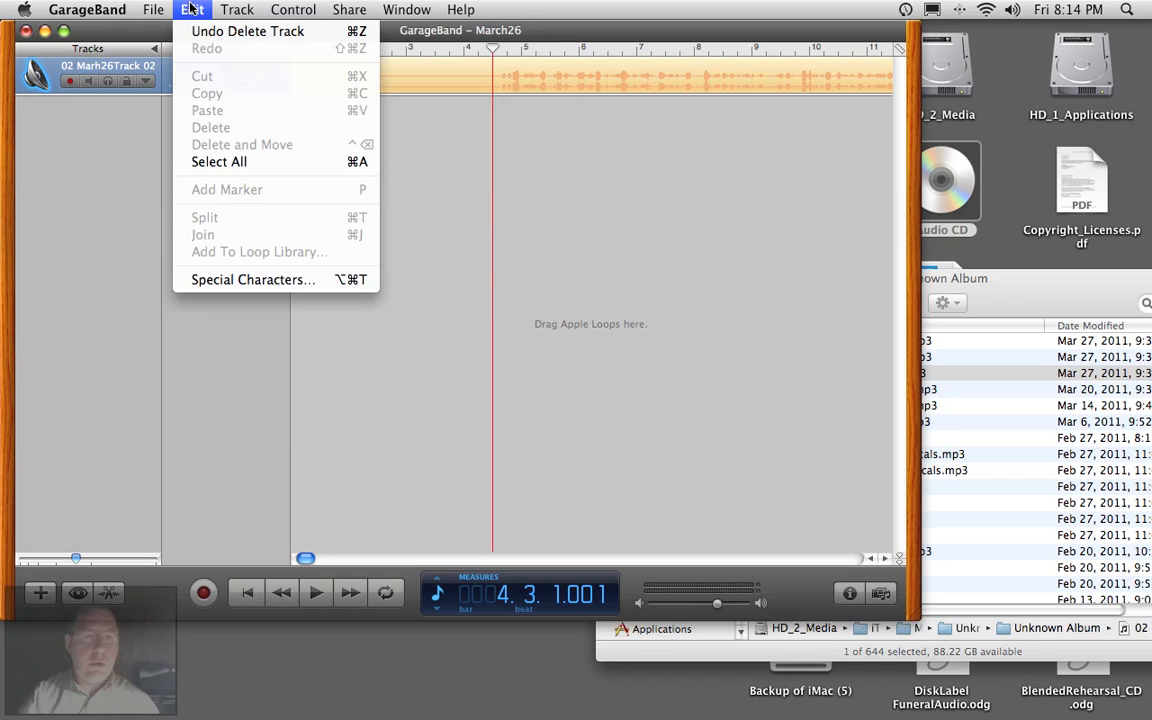
{"action": "mouse_move", "coordinate": [398, 8]}
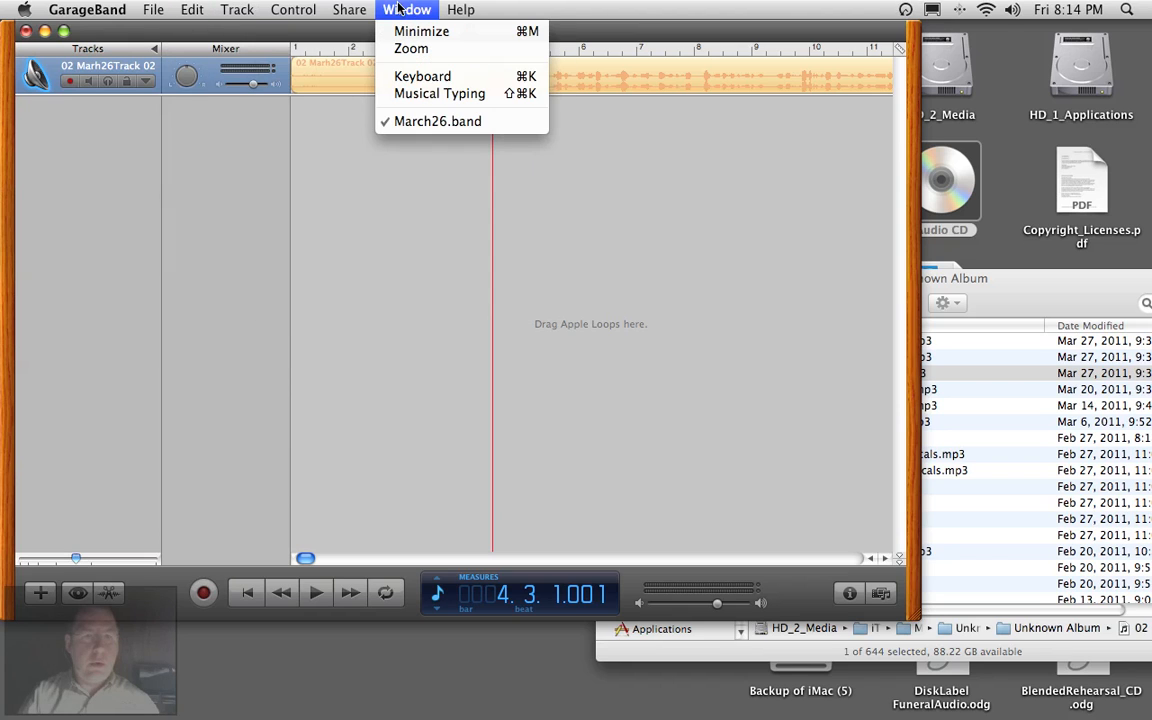
{"action": "mouse_move", "coordinate": [462, 9]}
{"action": "left_click", "coordinate": [397, 136]}
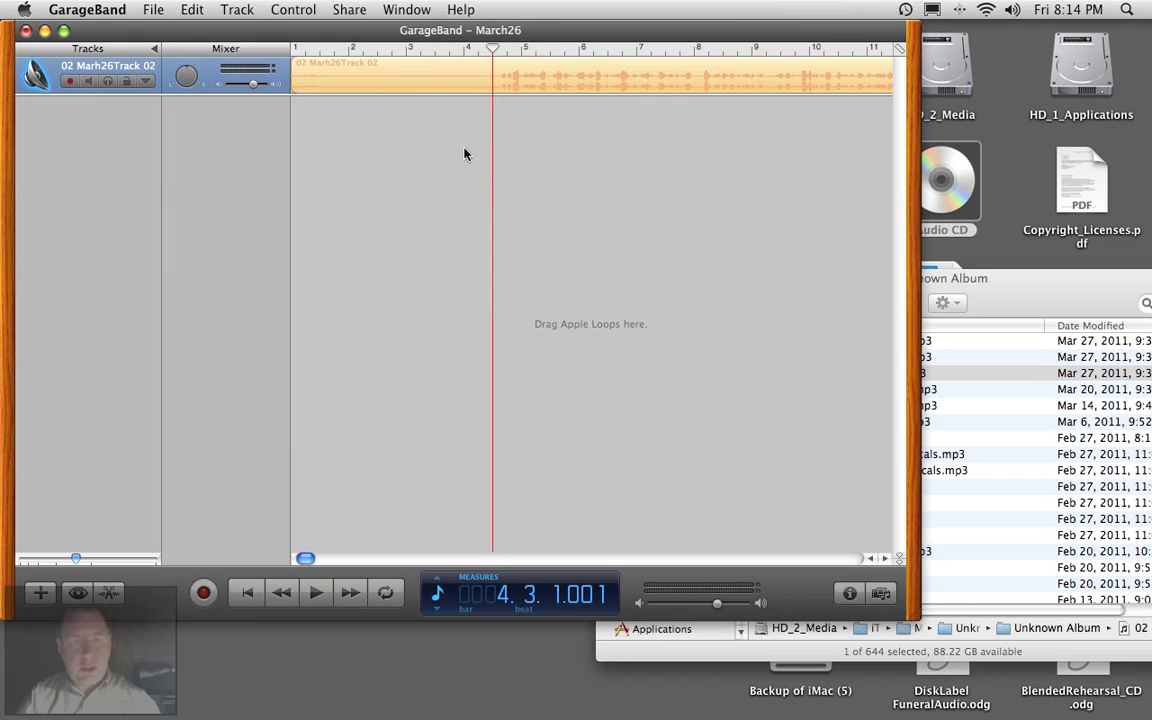
Split the 02 Marh26Track 02 region at the playhead at bar 4, beat 3, just before the speech
{"action": "left_click", "coordinate": [512, 78]}
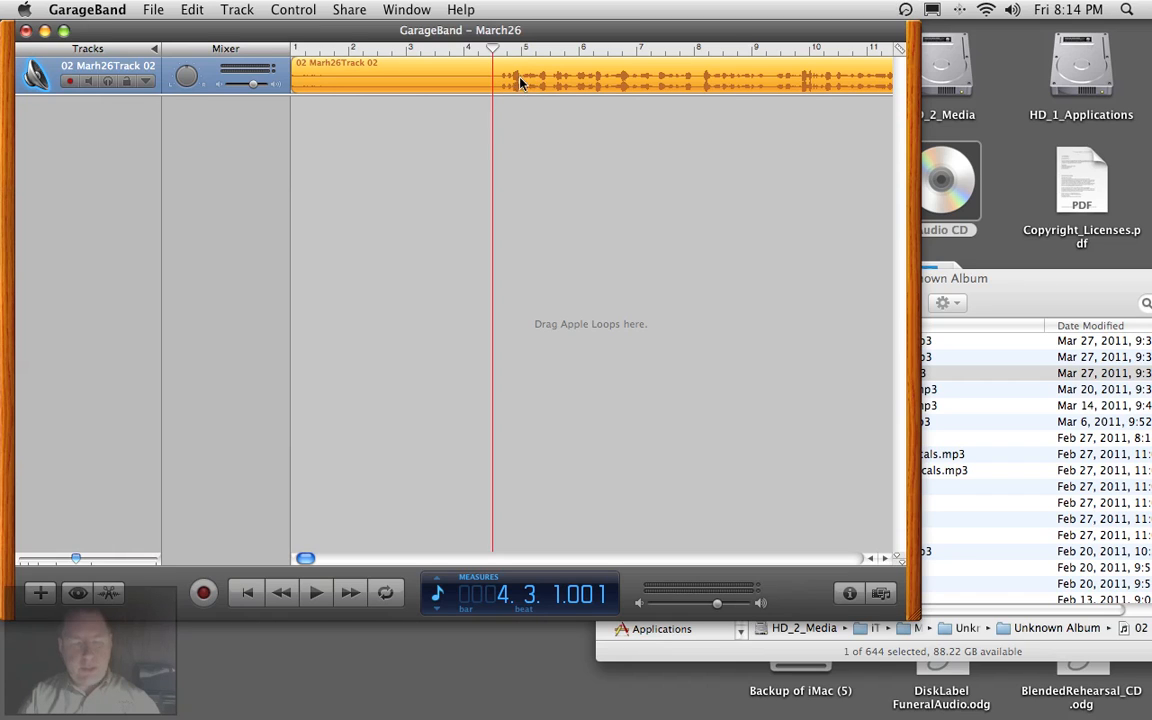
{"action": "left_click", "coordinate": [193, 10]}
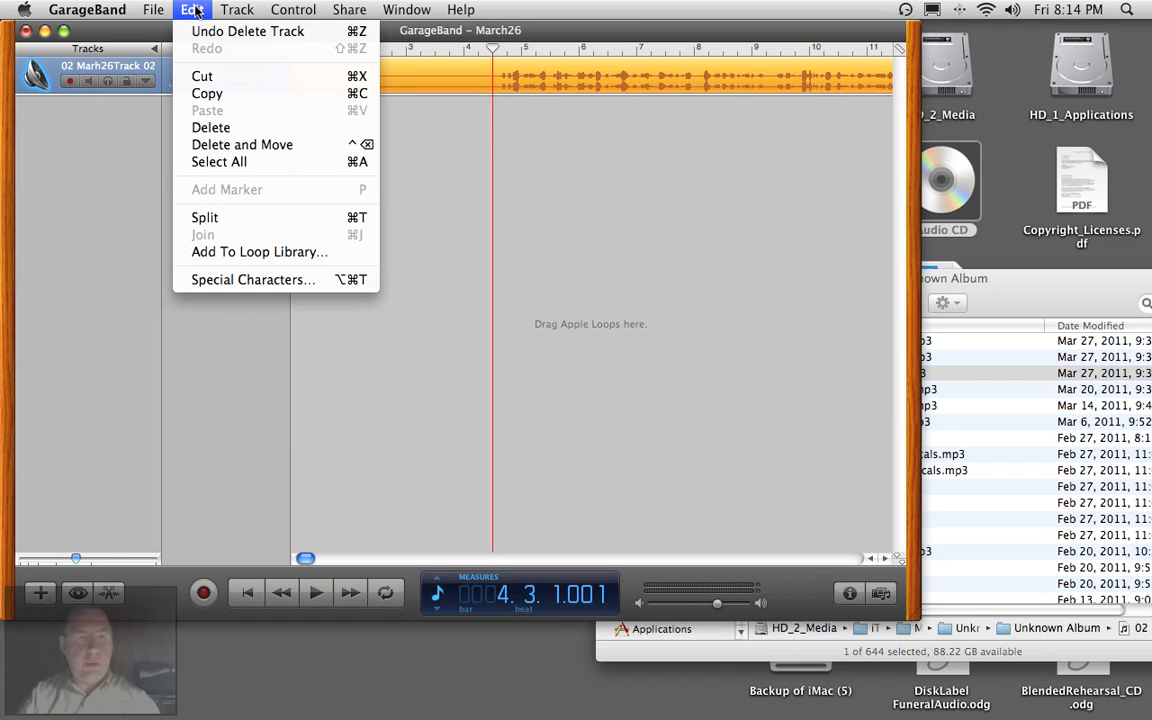
{"action": "left_click", "coordinate": [331, 218]}
{"action": "left_click", "coordinate": [546, 167]}
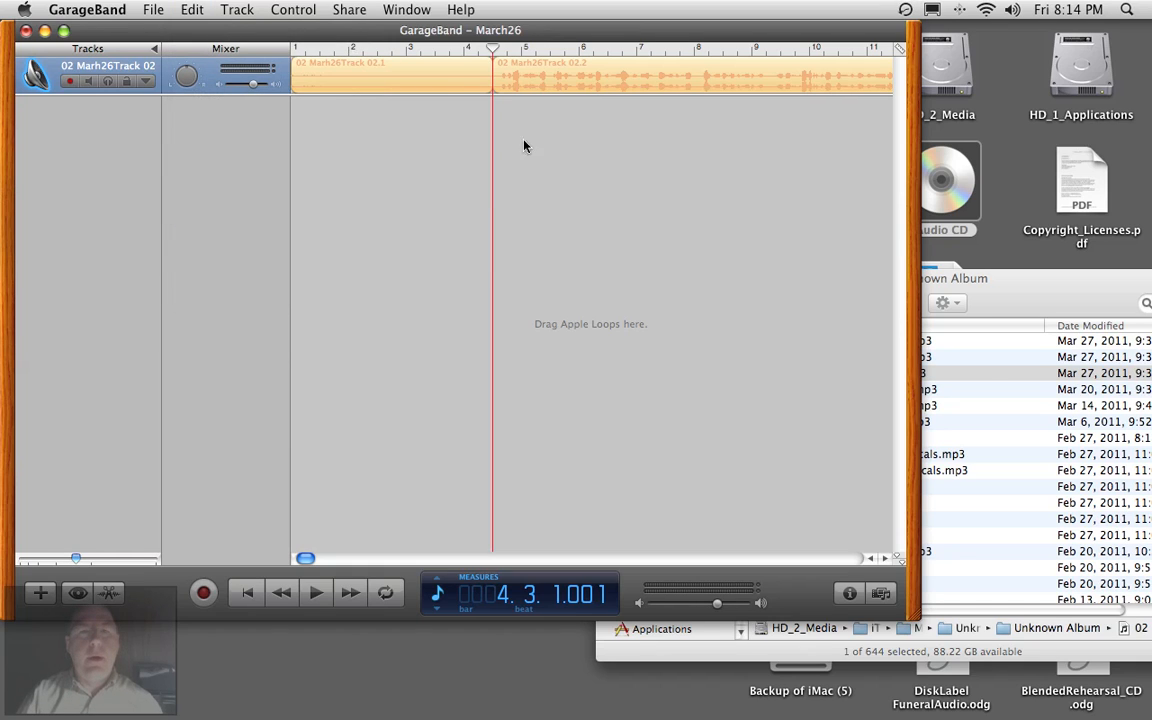
Delete the quiet region before the split and move the remaining region to the start of the timeline
{"action": "left_click", "coordinate": [401, 68]}
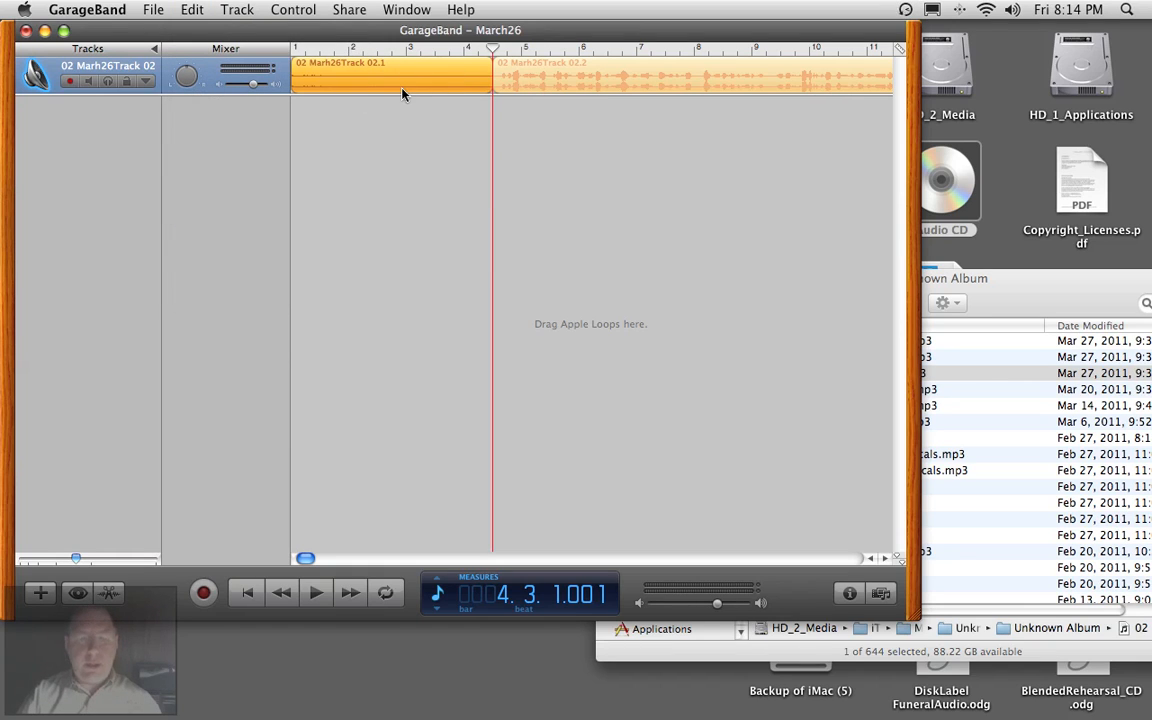
{"action": "key", "text": "Delete"}
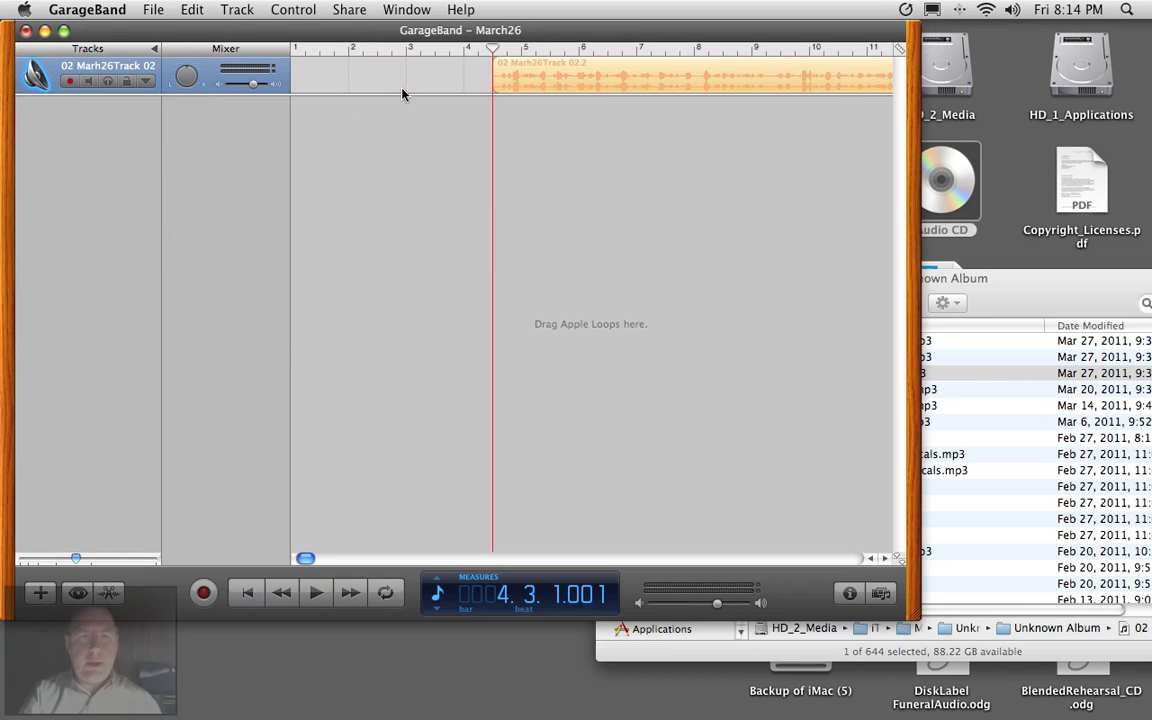
{"action": "left_click", "coordinate": [578, 73]}
{"action": "left_click_drag", "start_coordinate": [620, 69], "coordinate": [454, 70]}
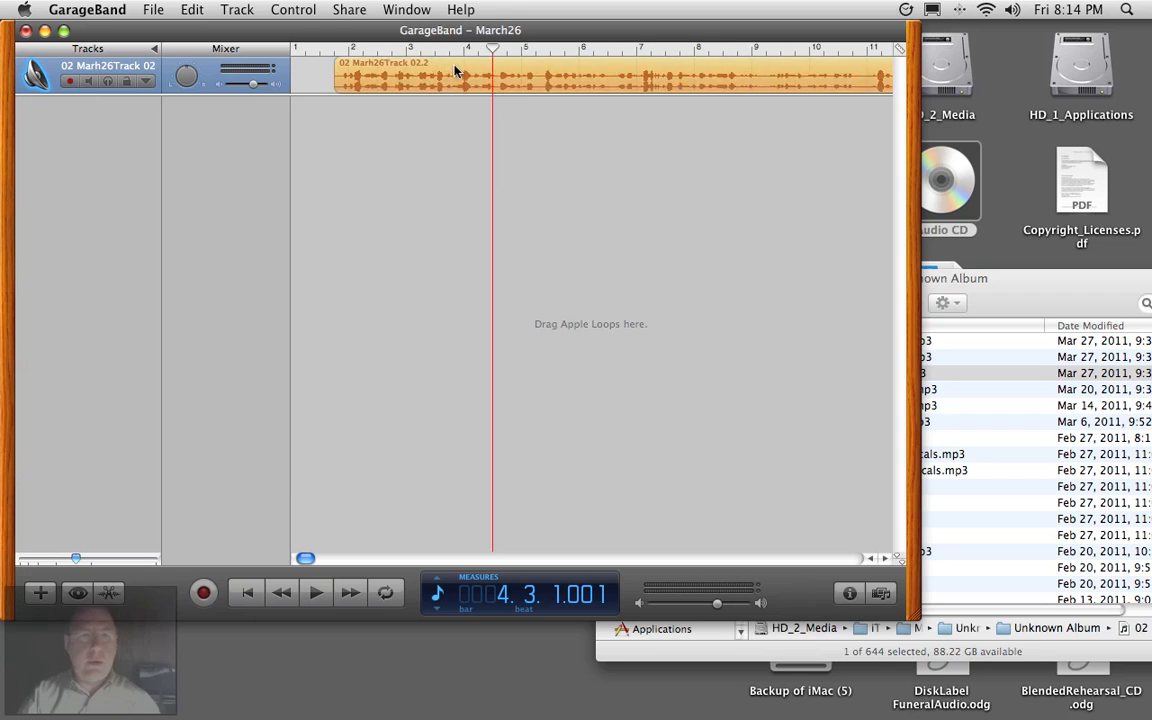
{"action": "left_click", "coordinate": [391, 70]}
Switch the playhead position display and timeline ruler from measures to time
{"action": "left_click_drag", "start_coordinate": [293, 562], "coordinate": [598, 560]}
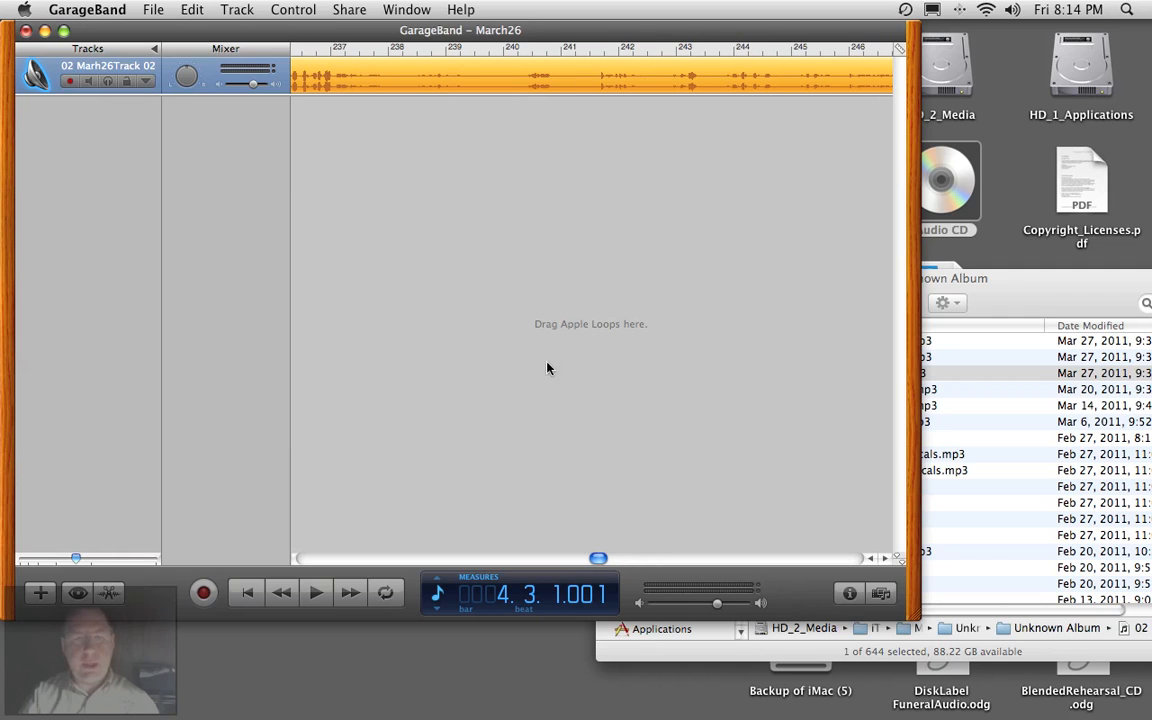
{"action": "left_click", "coordinate": [437, 594]}
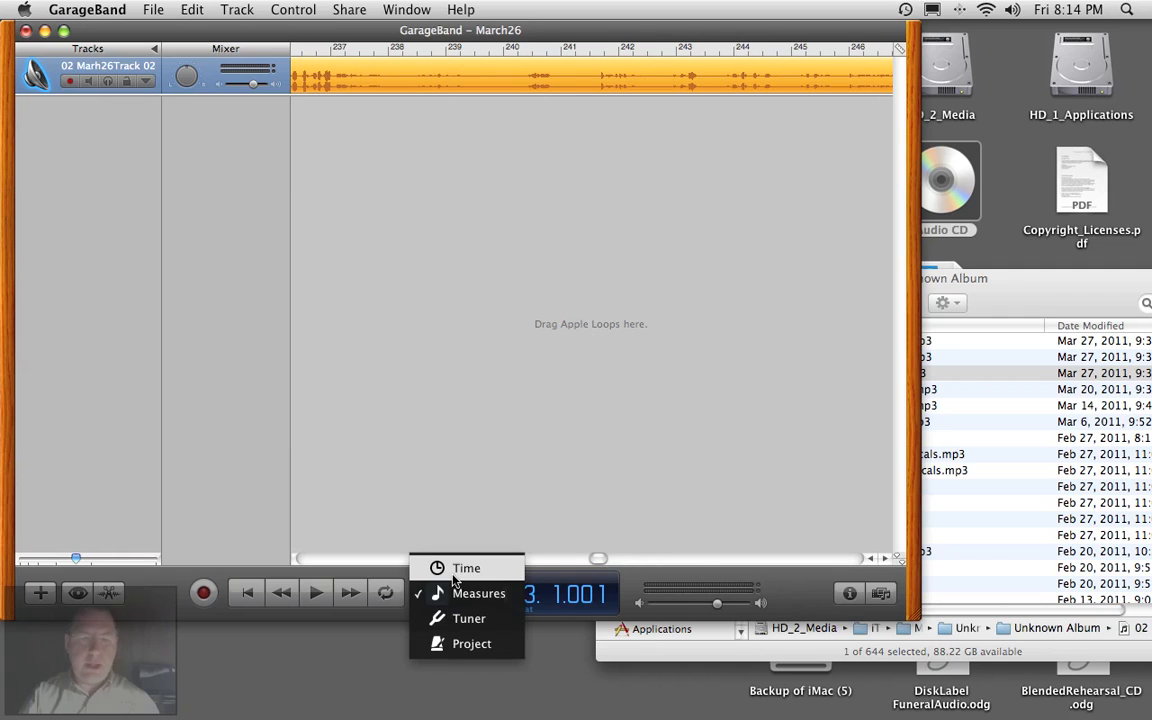
{"action": "left_click", "coordinate": [453, 569]}
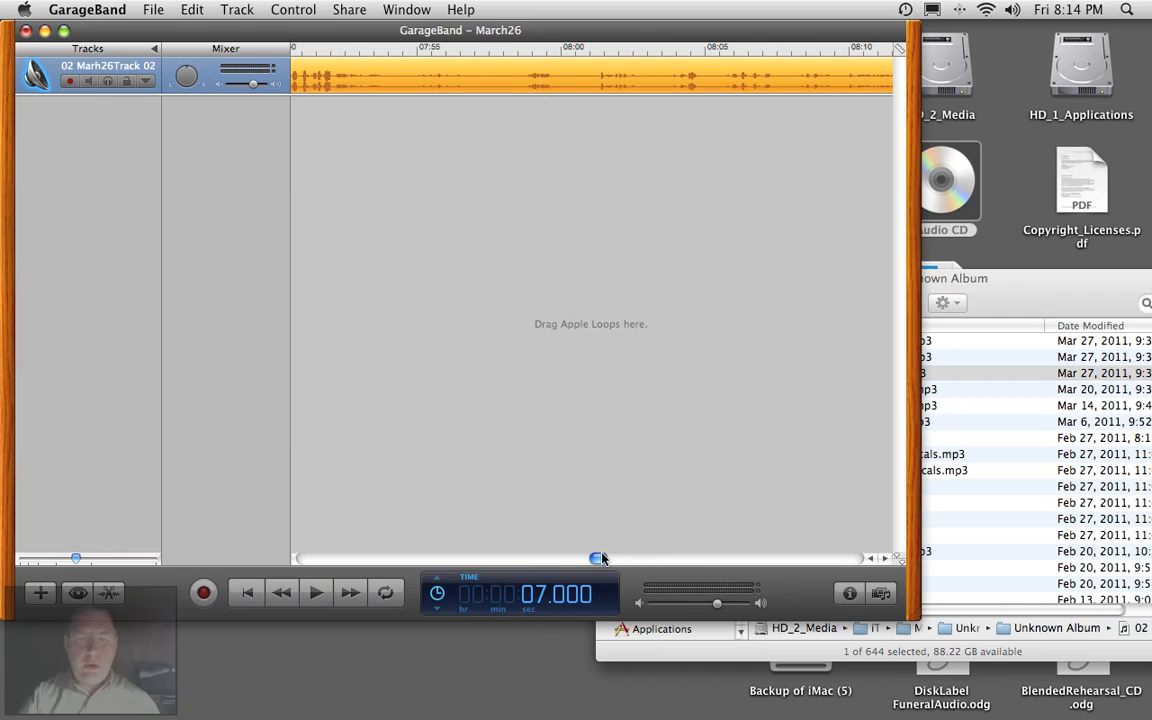
Audition the region's last seconds from 14:45.625 and again from 14:49.500, stopping the playhead at 14:50.282
{"action": "left_click_drag", "start_coordinate": [598, 558], "coordinate": [858, 559]}
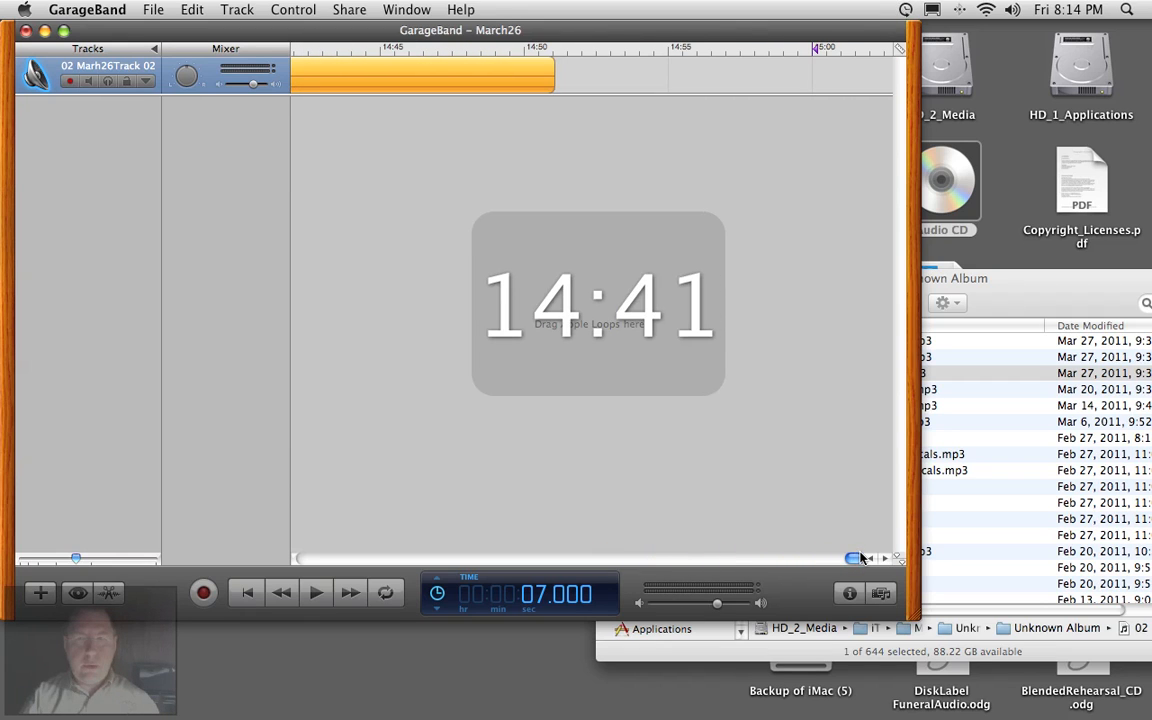
{"action": "left_click", "coordinate": [398, 46]}
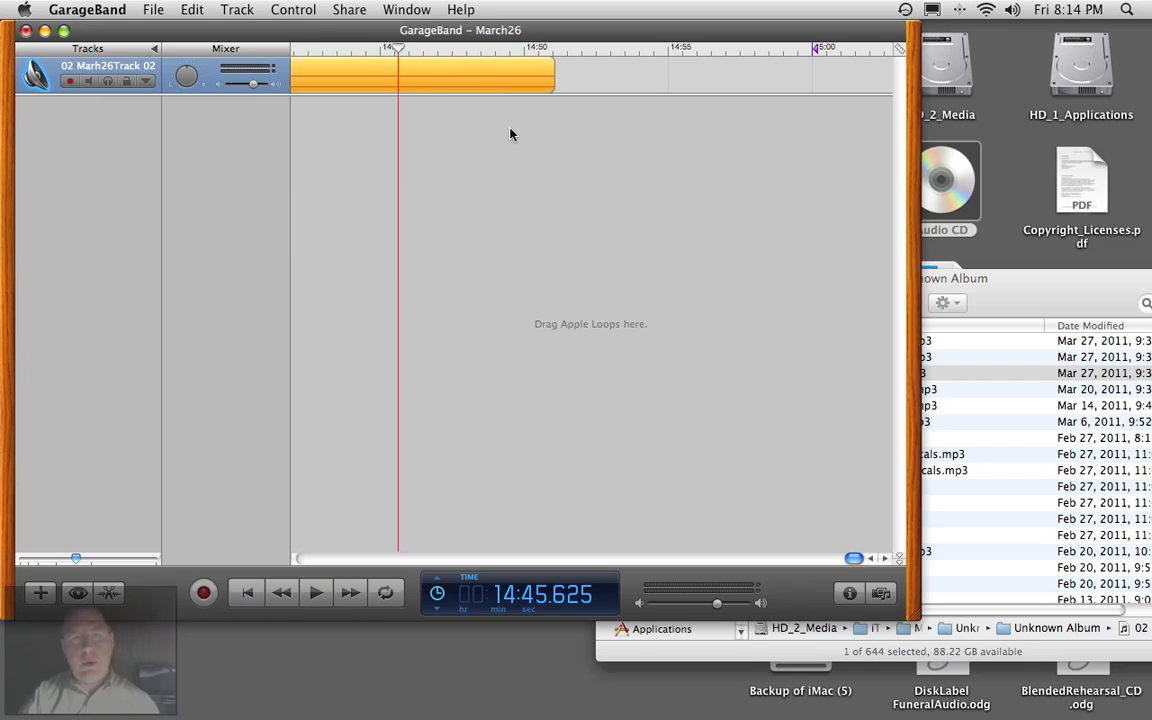
{"action": "key", "text": "space"}
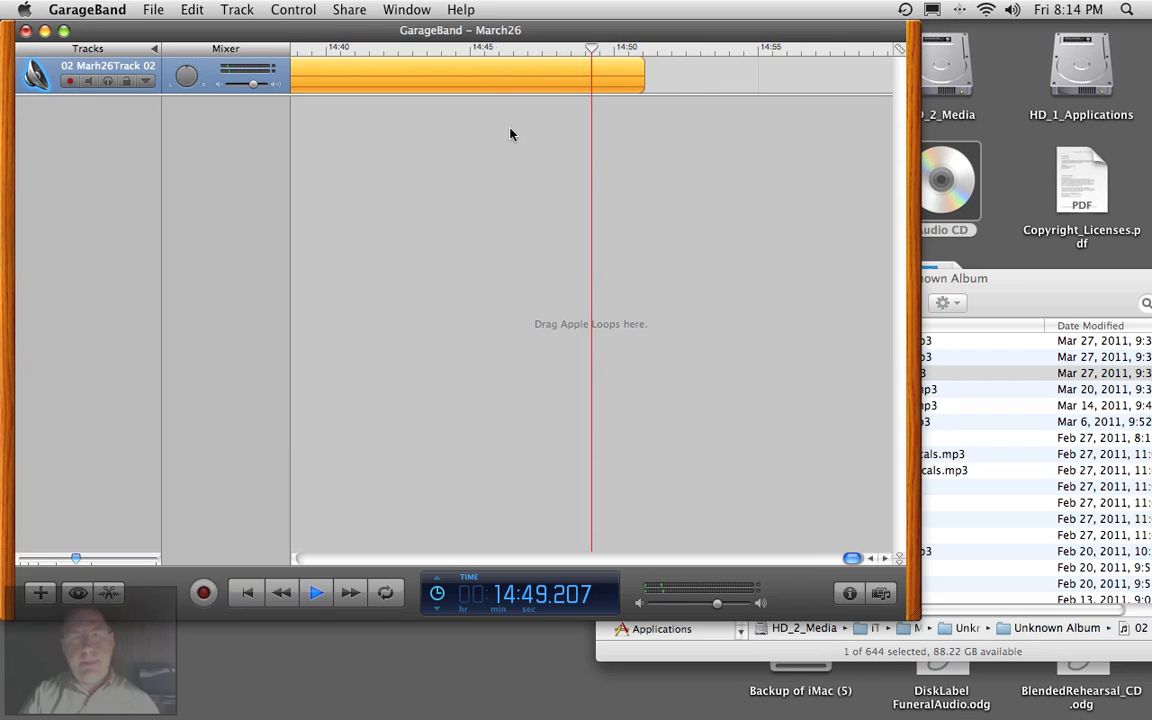
{"action": "key", "text": "space"}
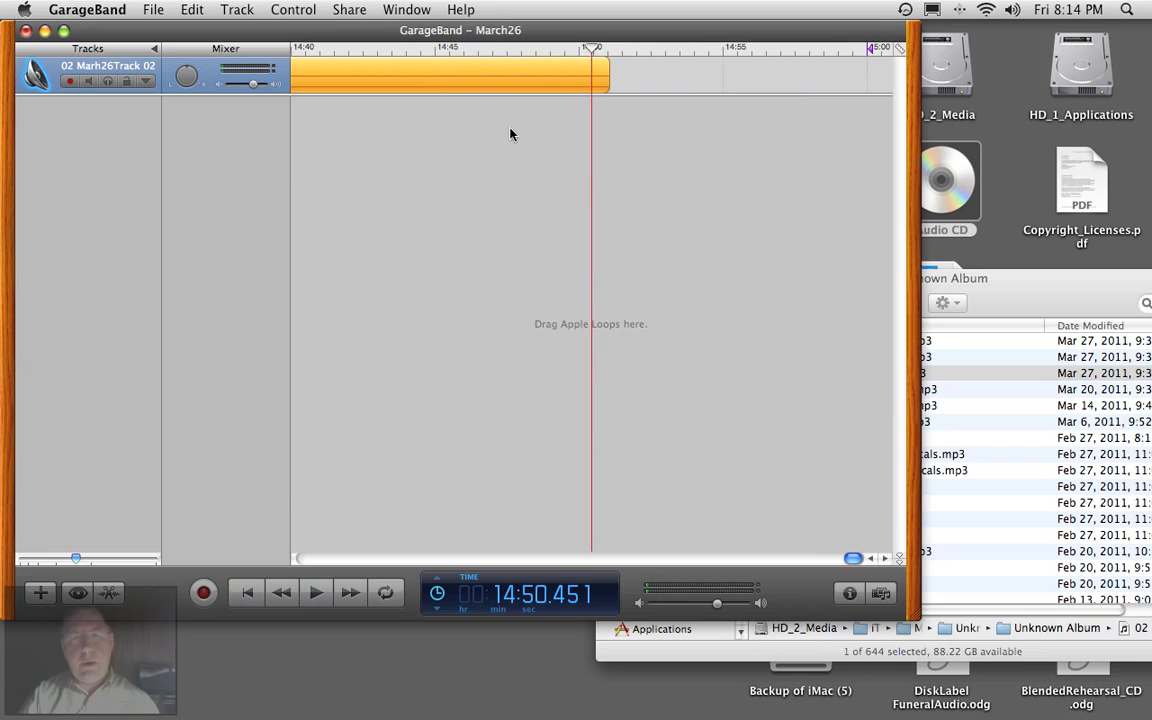
{"action": "left_click", "coordinate": [589, 50]}
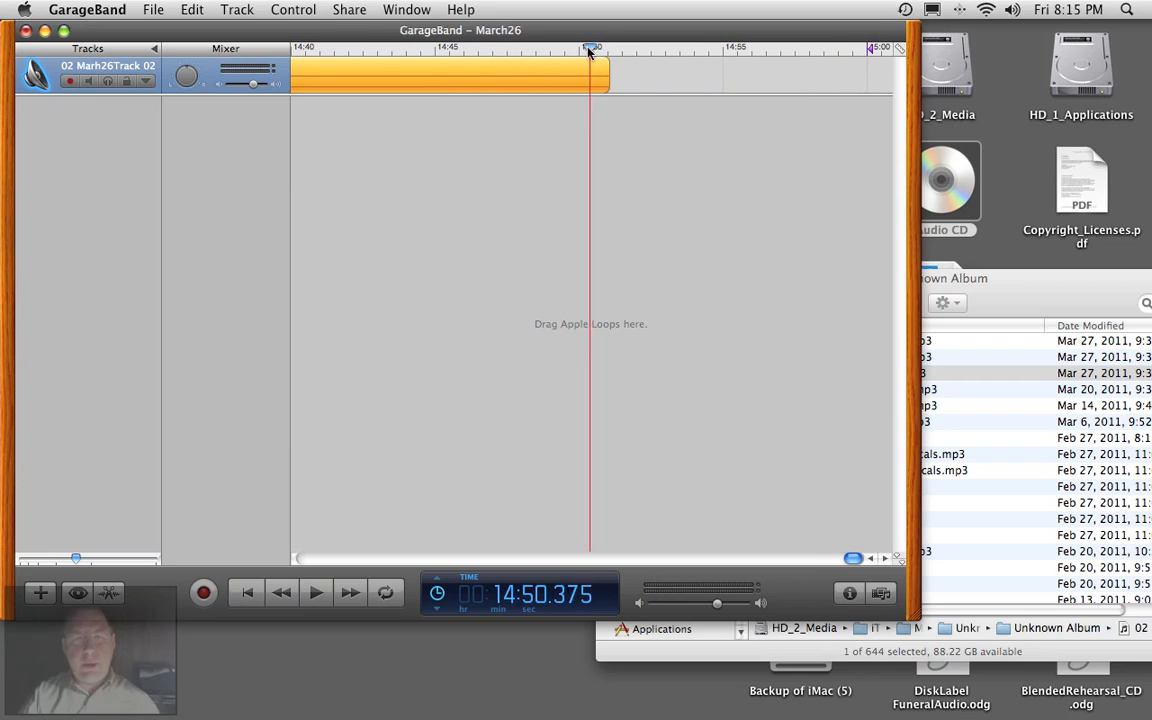
{"action": "left_click_drag", "start_coordinate": [589, 50], "coordinate": [564, 50]}
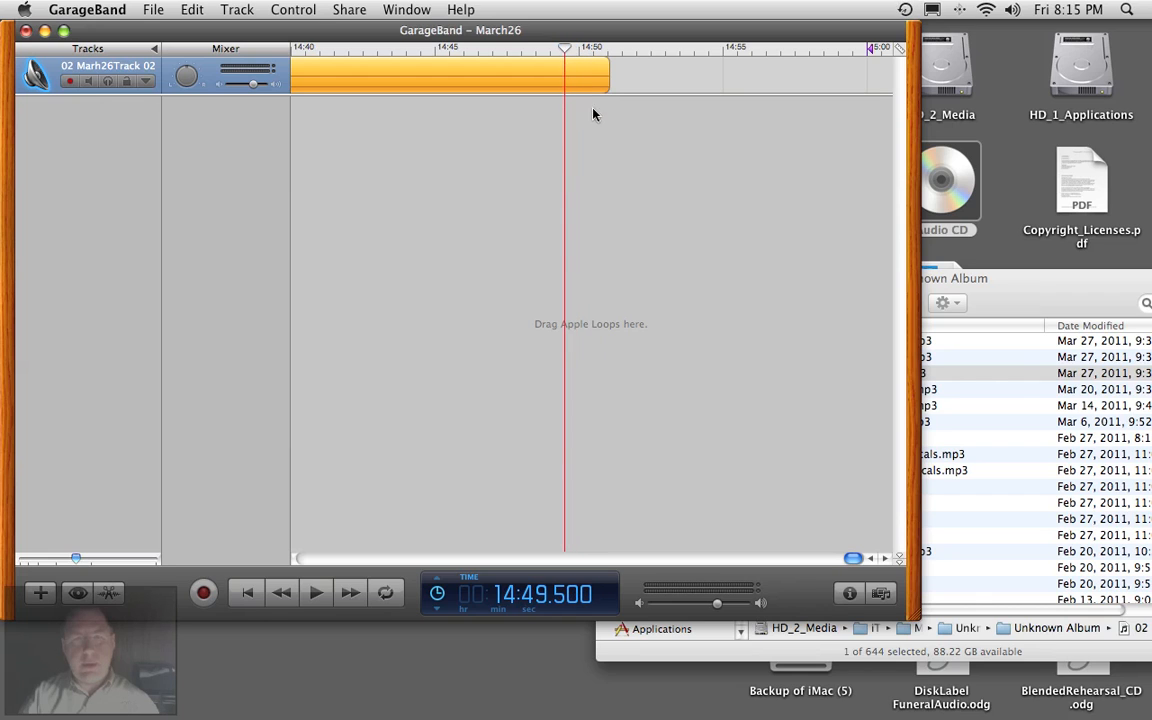
{"action": "key", "text": "space"}
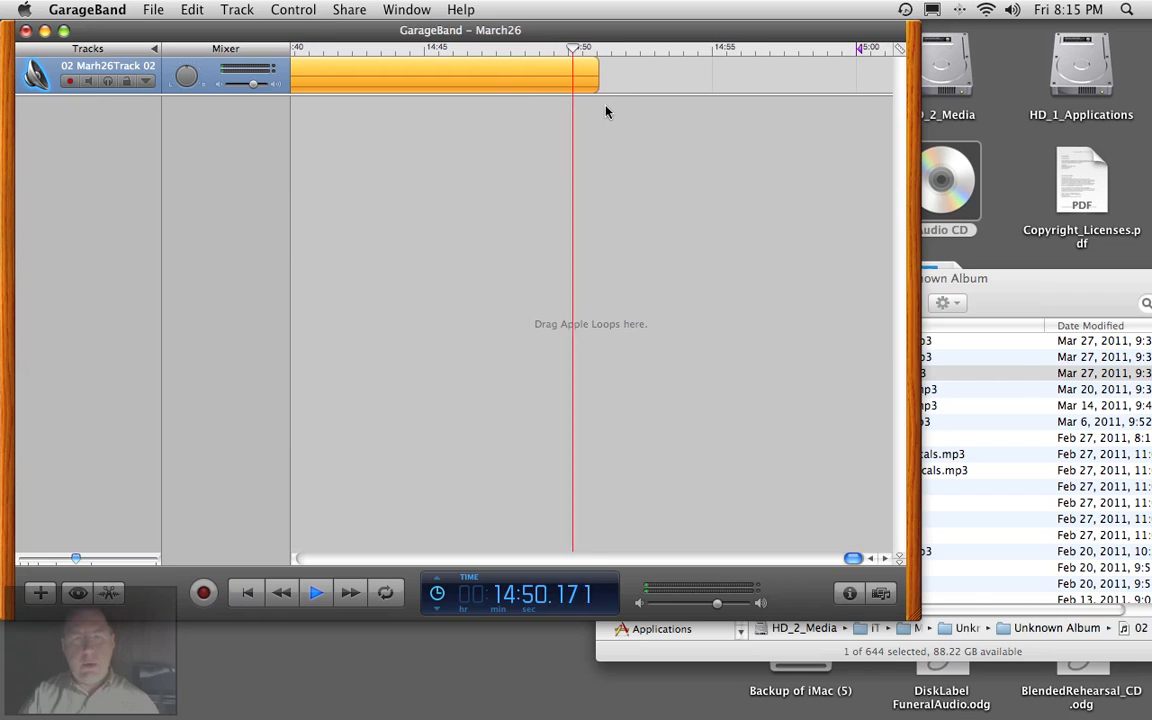
{"action": "key", "text": "space"}
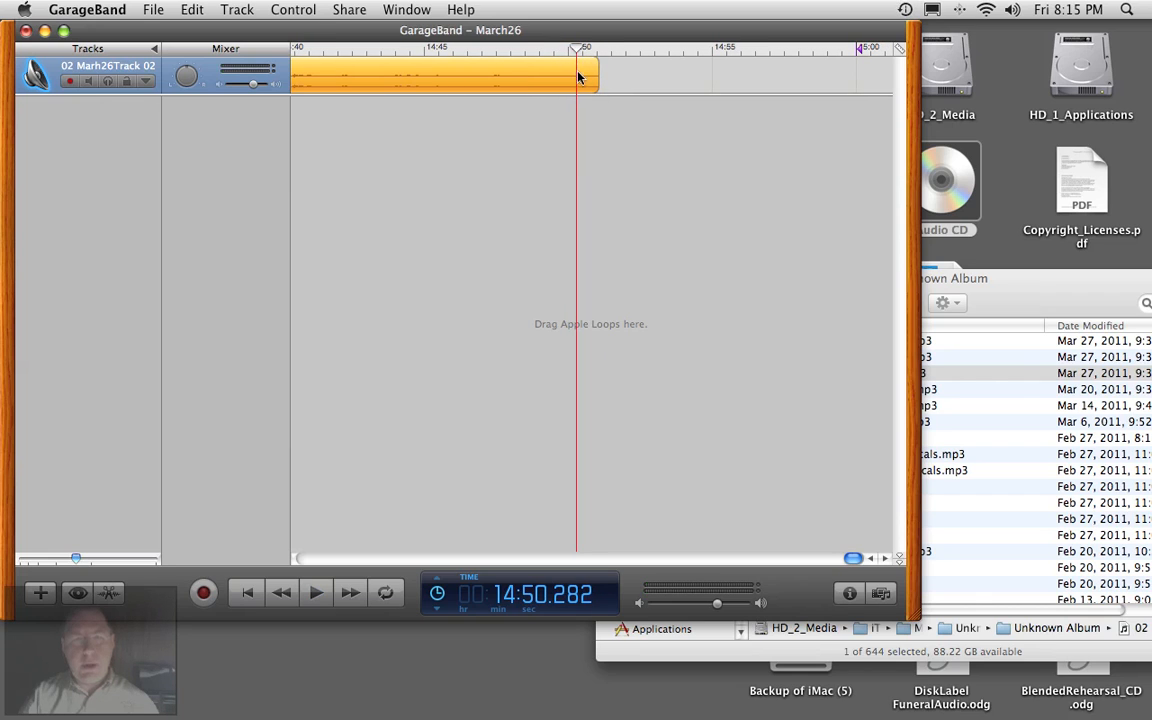
Split the region at the playhead at 14:50.282 and delete the short leftover piece after it
{"action": "key", "text": "super+t"}
{"action": "left_click", "coordinate": [614, 139]}
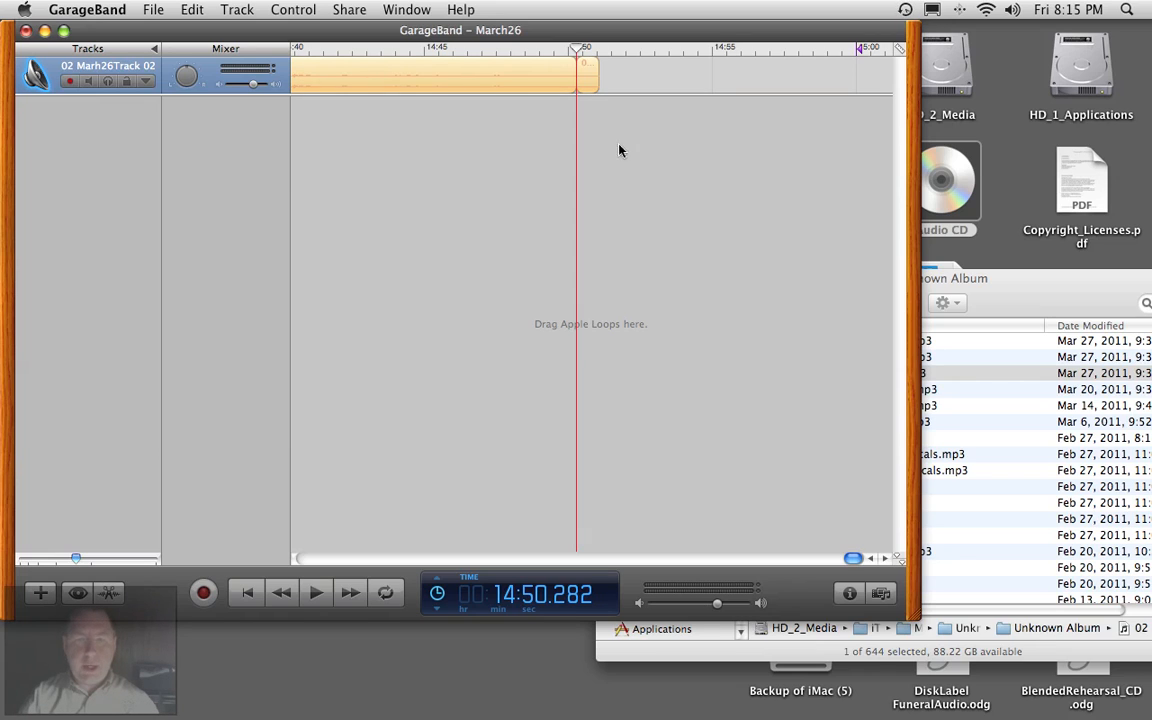
{"action": "left_click", "coordinate": [588, 76]}
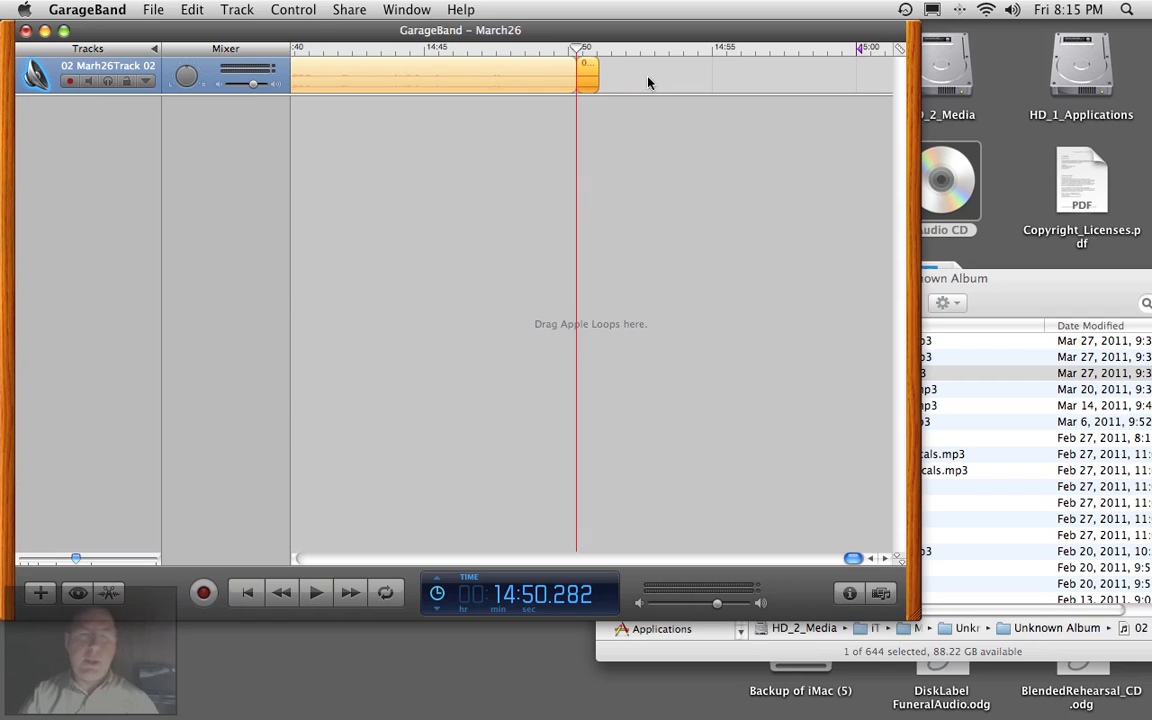
{"action": "key", "text": "Delete"}
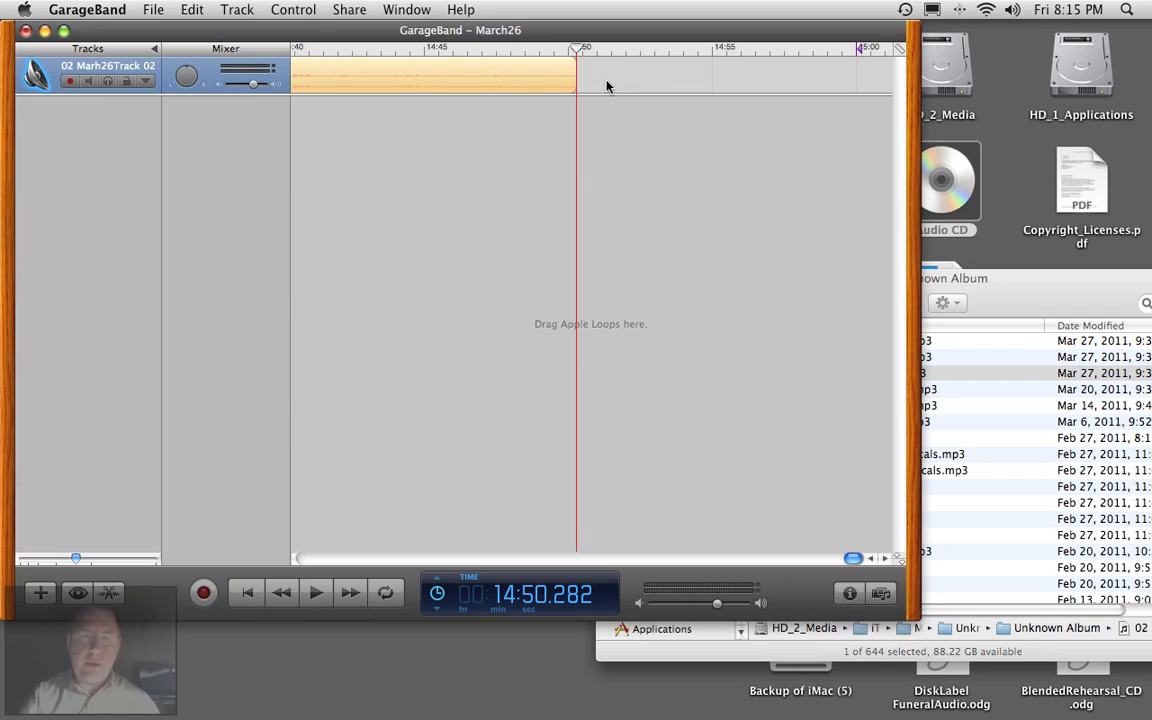
Open the options for sending the song to iTunes and set the iTunes playlist name to sermon
{"action": "left_click_drag", "start_coordinate": [853, 560], "coordinate": [294, 543]}
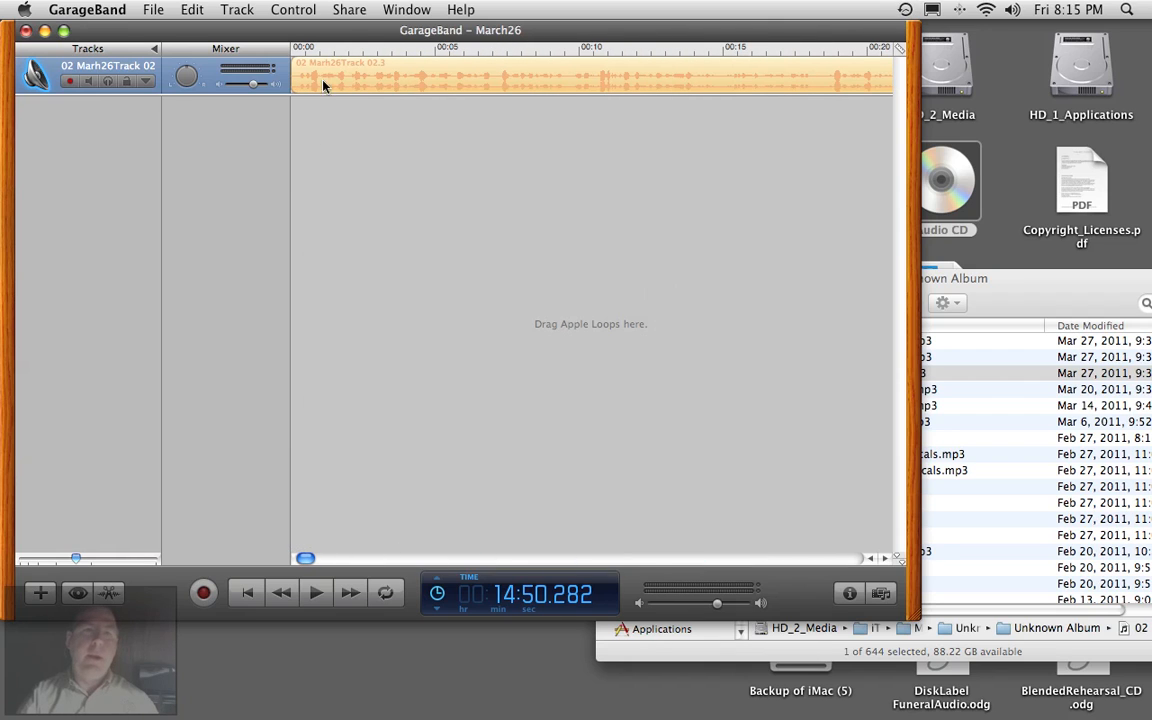
{"action": "left_click", "coordinate": [349, 9]}
{"action": "left_click", "coordinate": [366, 32]}
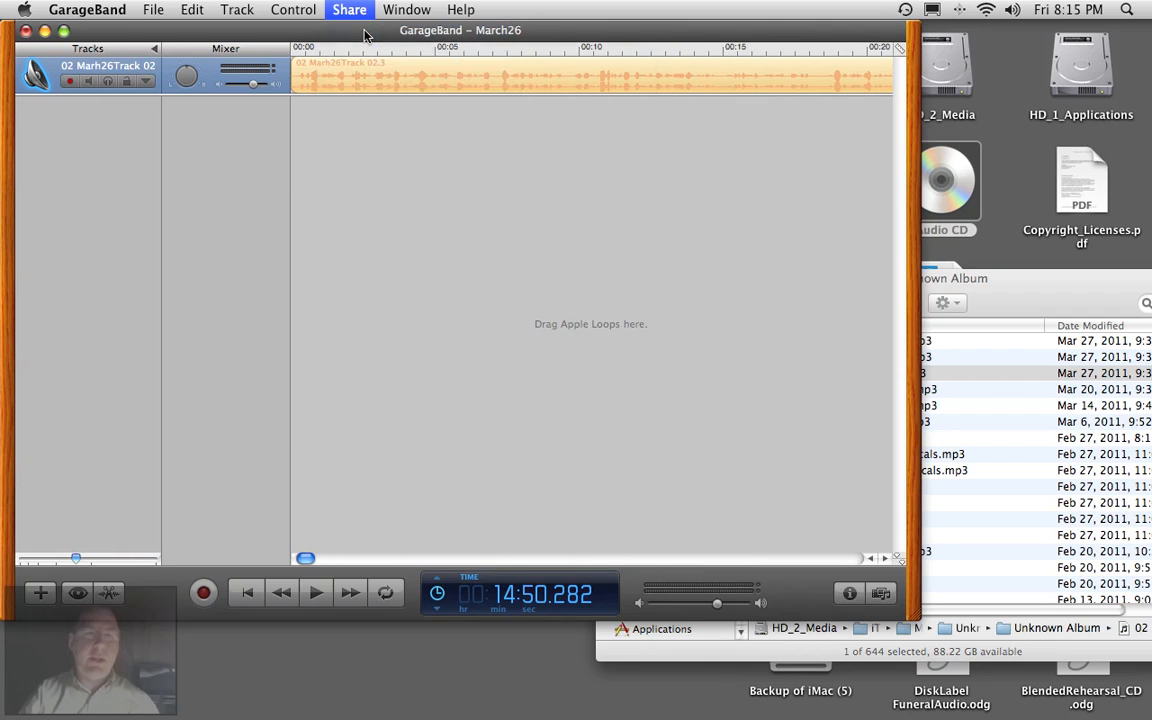
{"action": "type", "text": "seromn"}
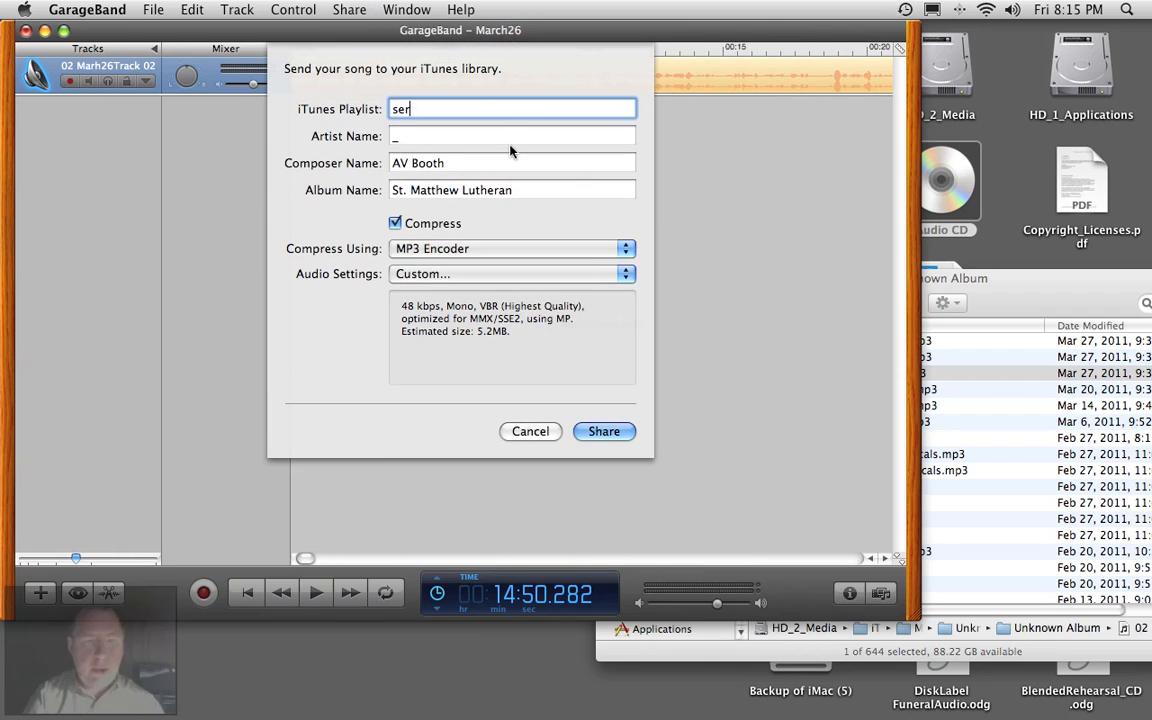
{"action": "key", "text": "BackSpace"}
{"action": "key", "text": "BackSpace"}
{"action": "key", "text": "BackSpace"}
{"action": "type", "text": "mon"}
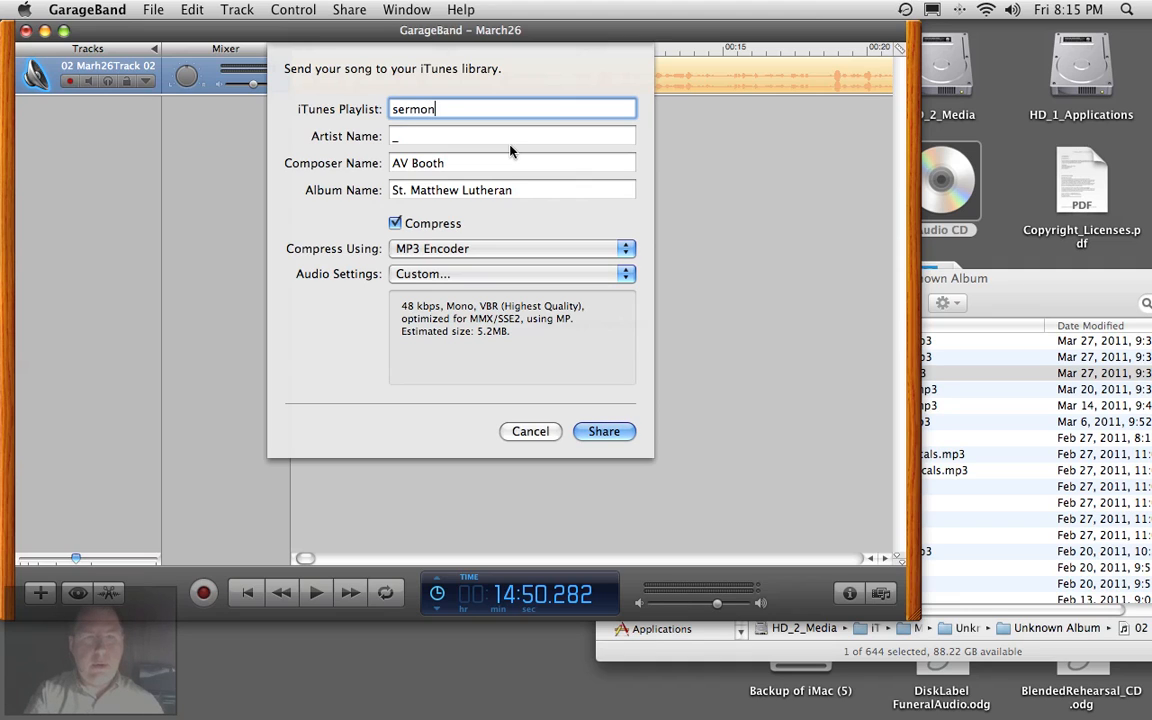
Enter the pastor's name as the artist, keep the MP3 Encoder for compression, and share the song to iTunes
{"action": "key", "text": "Tab"}
{"action": "type", "text": "Pastor Mielke"}
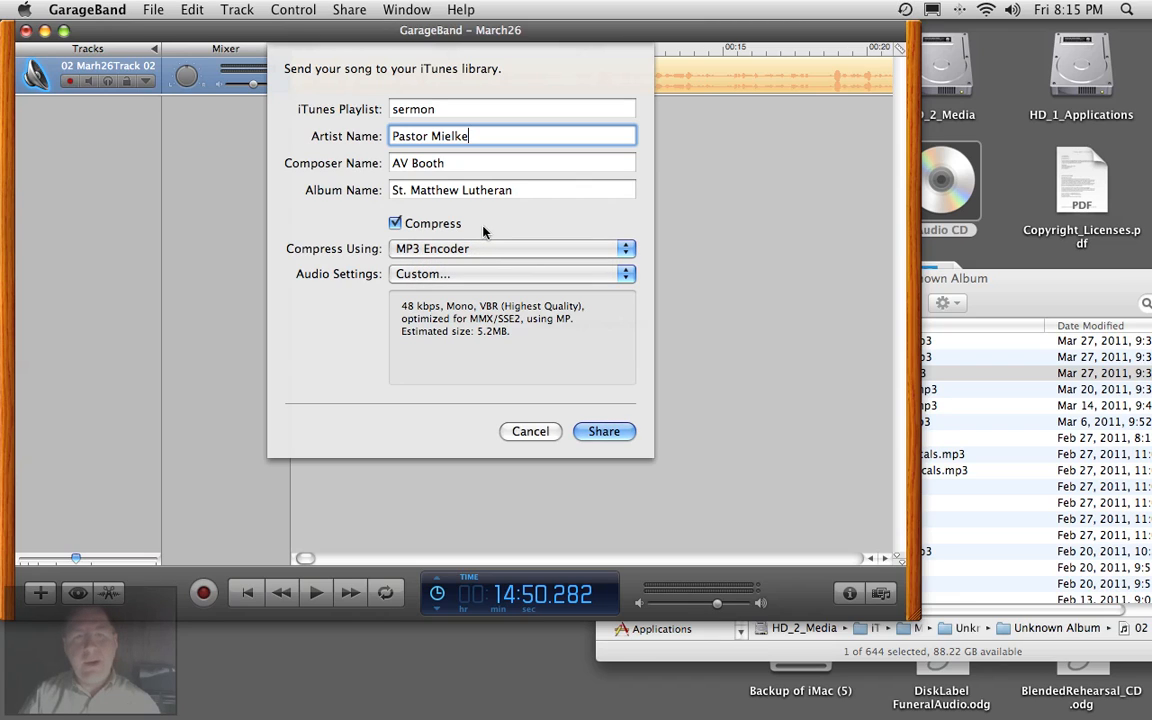
{"action": "left_click", "coordinate": [437, 256]}
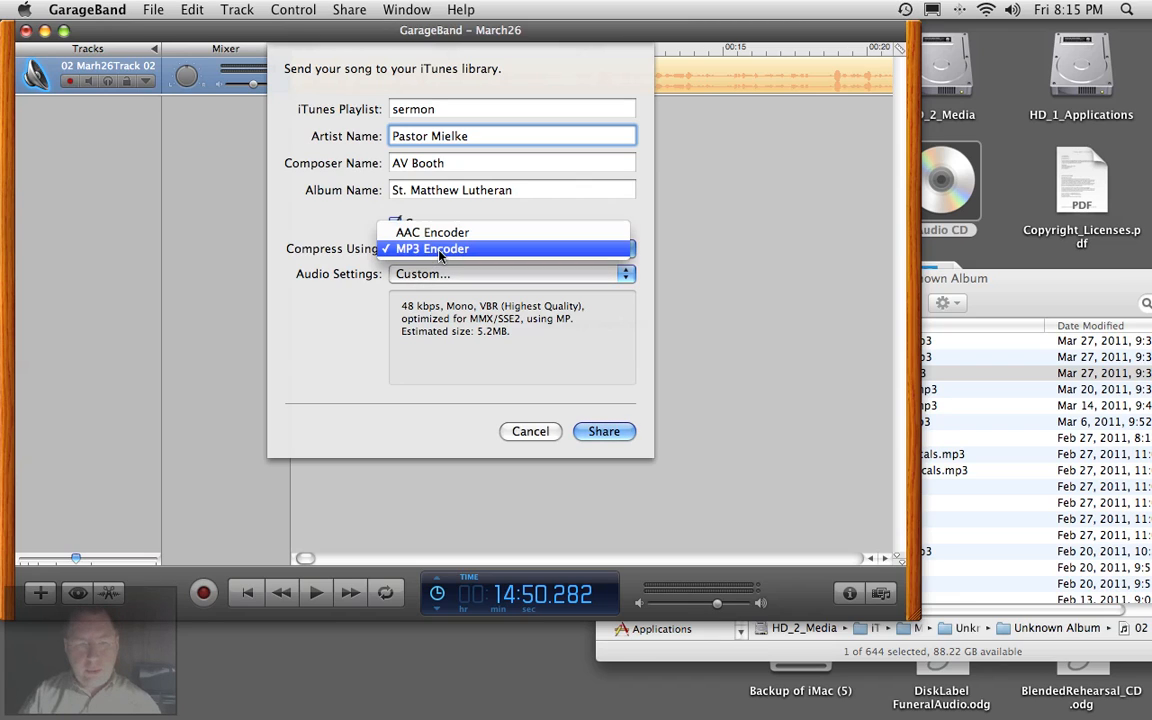
{"action": "left_click", "coordinate": [442, 250]}
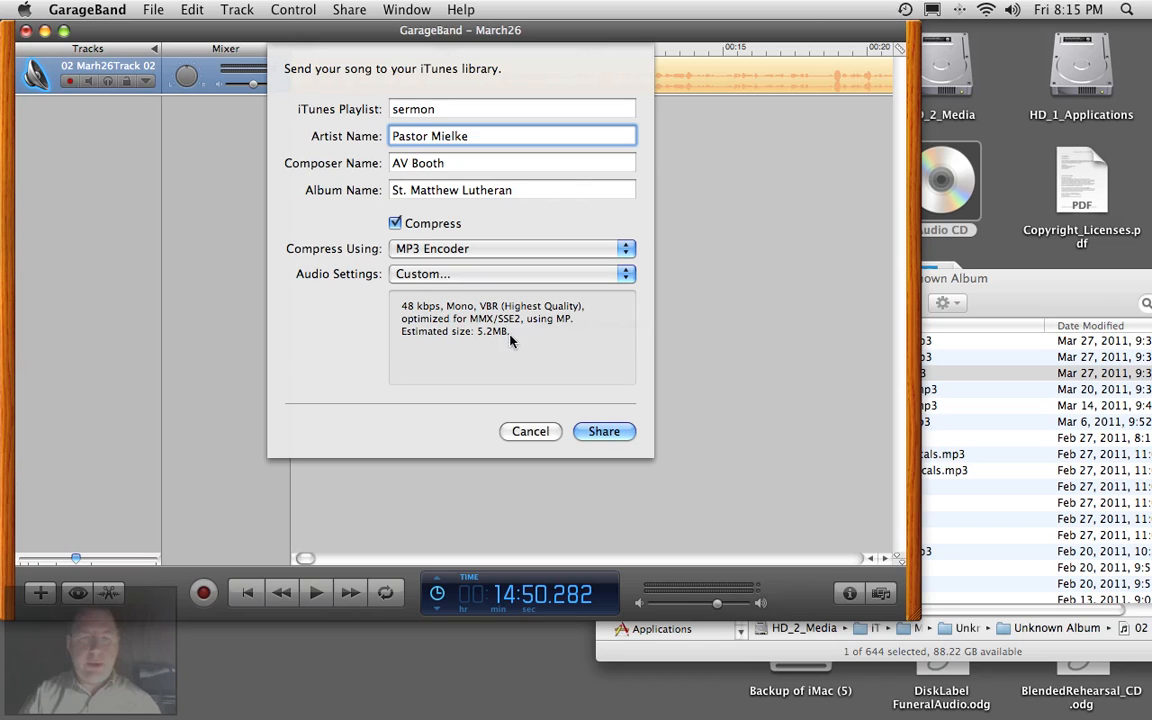
{"action": "left_click", "coordinate": [604, 431]}
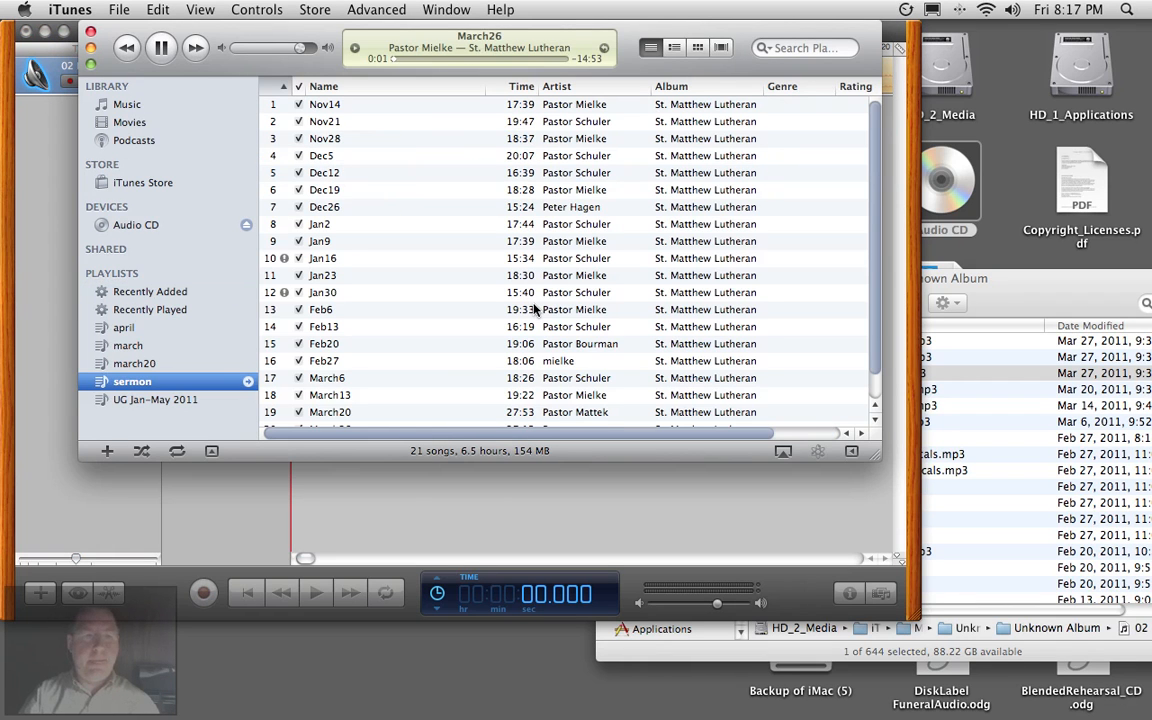
Pause the iTunes playback and reveal the newest March26 song, number 21 in the sermon playlist, in Finder
{"action": "left_click", "coordinate": [160, 49]}
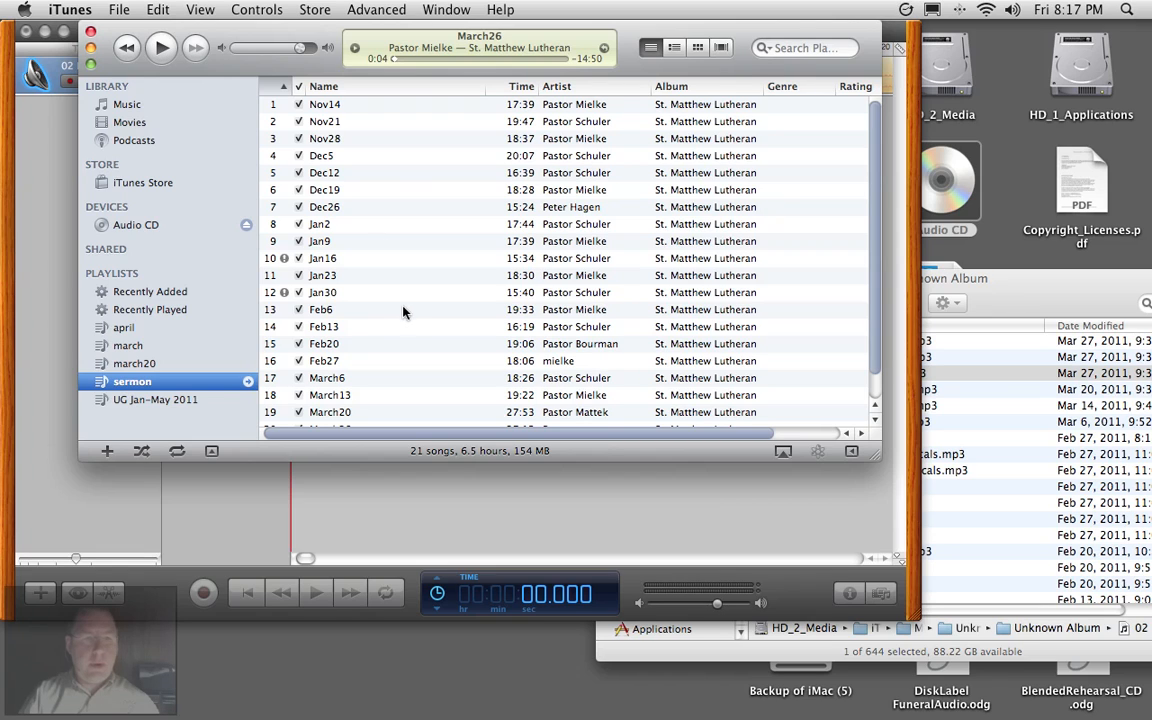
{"action": "scroll", "coordinate": [555, 294], "scroll_direction": "down", "scroll_amount": 2}
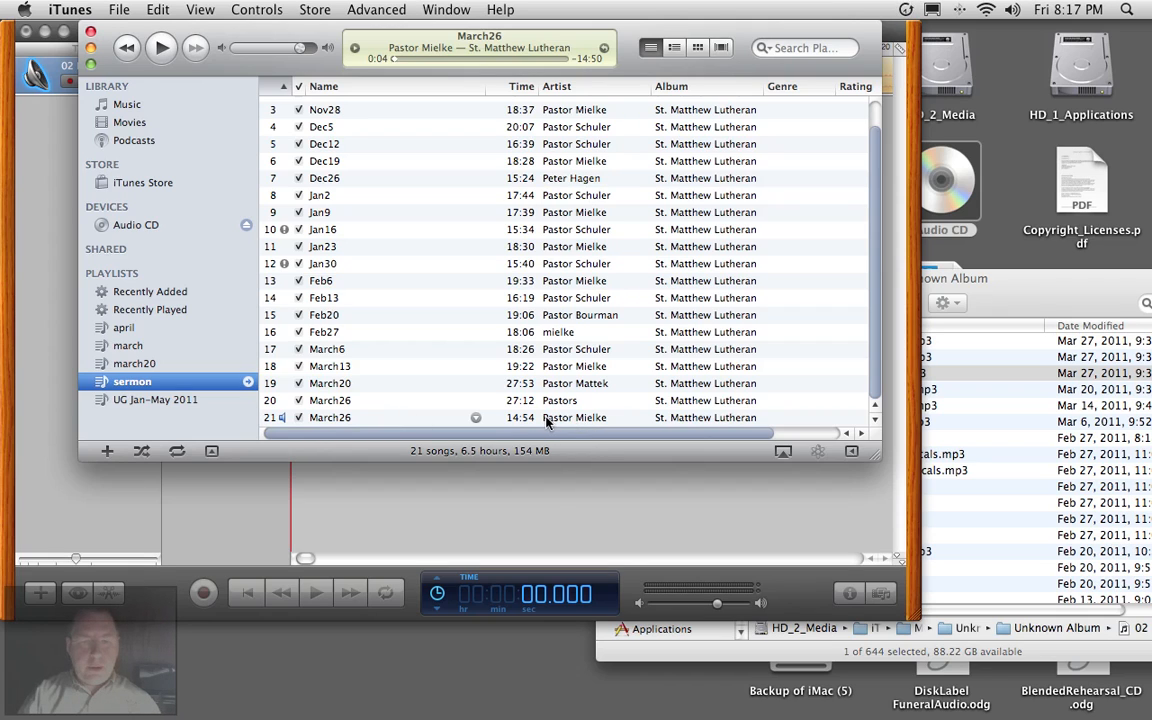
{"action": "right_click", "coordinate": [338, 418]}
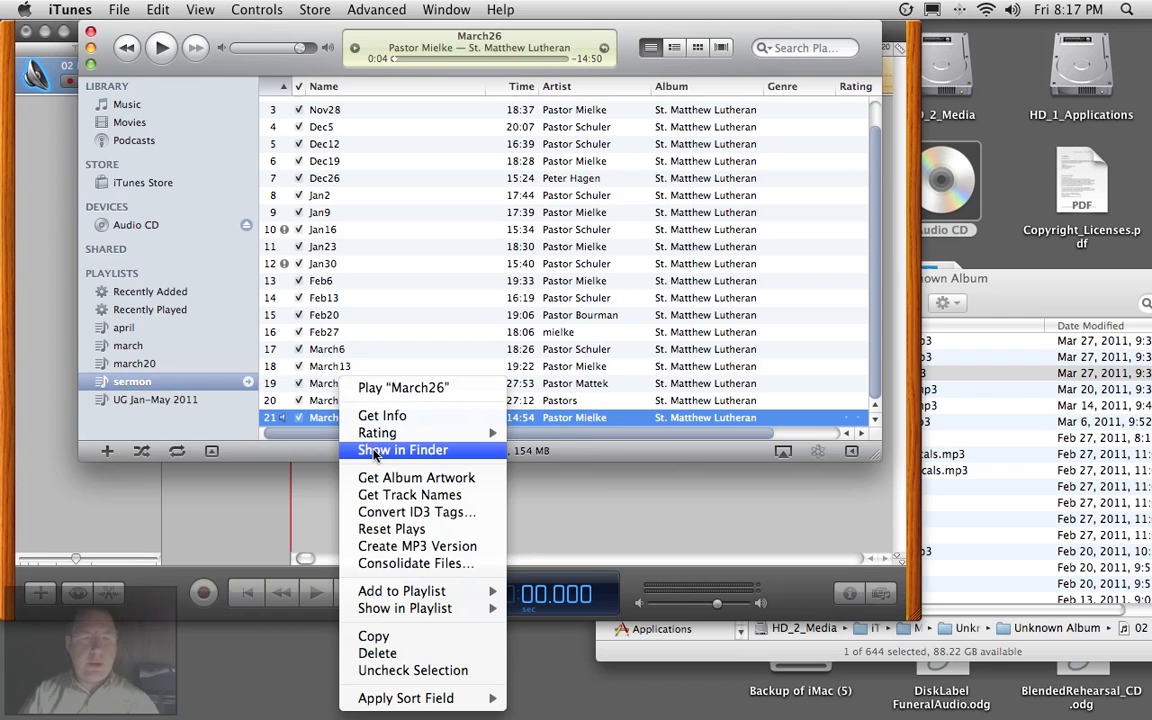
{"action": "left_click", "coordinate": [355, 449]}
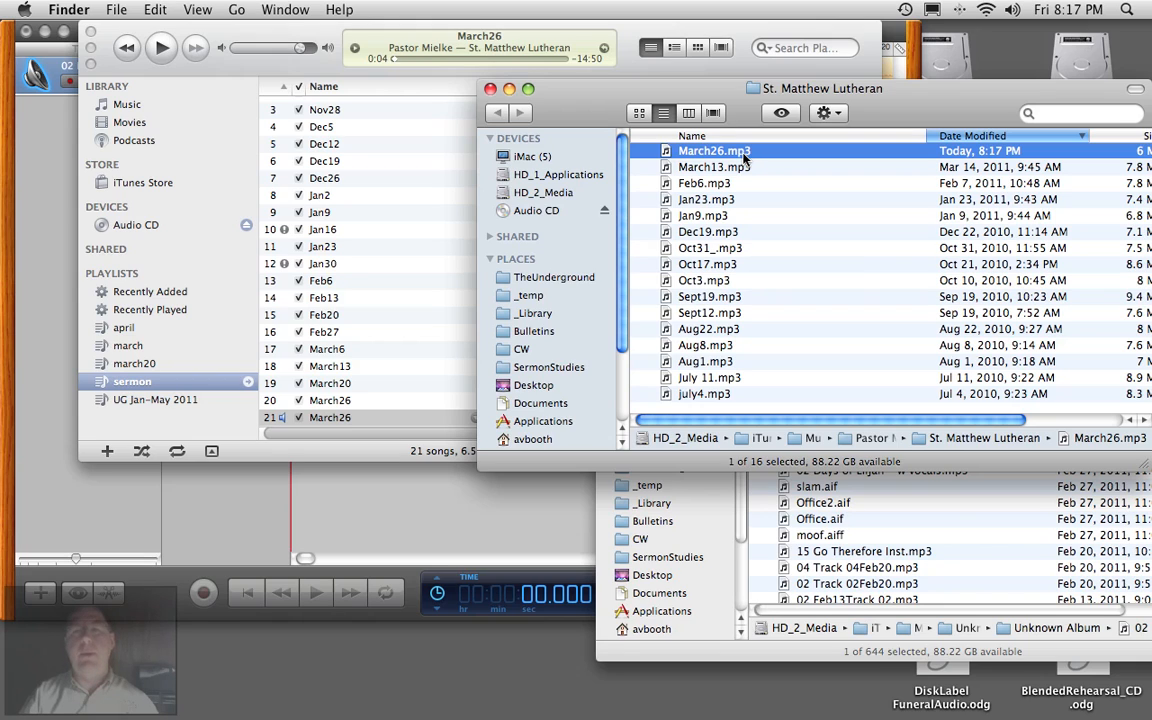
{"action": "key", "text": "alt"}
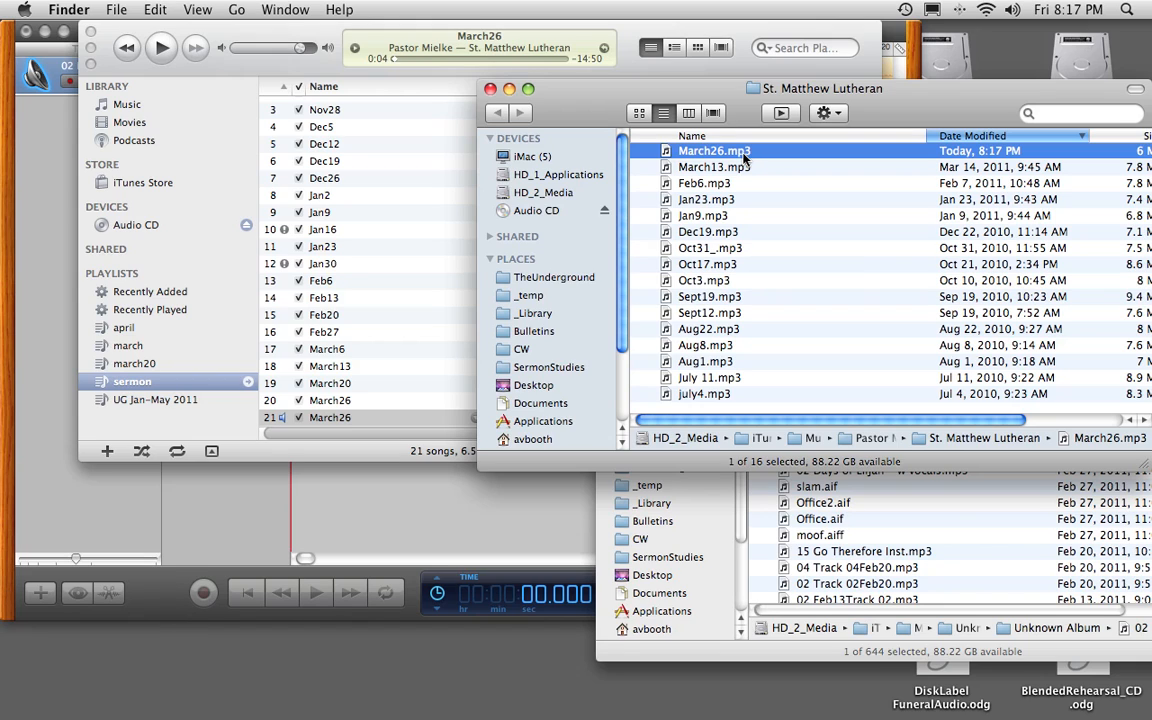